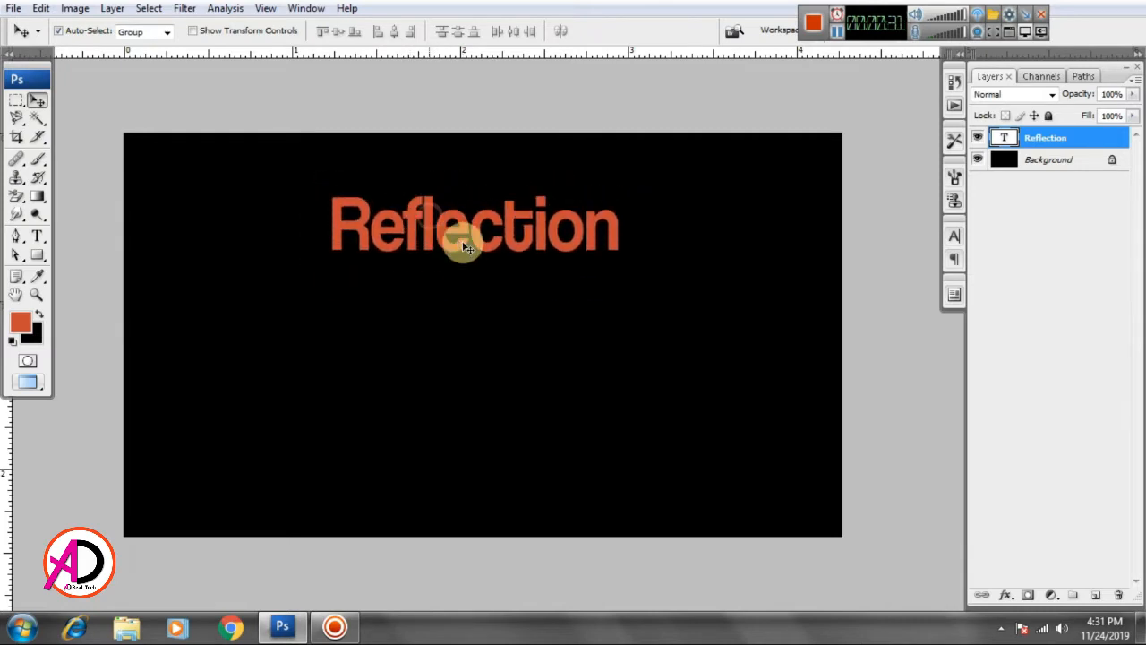
Step: Enlarge the Reflection text with Free Transform to a size of about 46 pt and apply it
{"action": "left_click", "coordinate": [40, 9]}
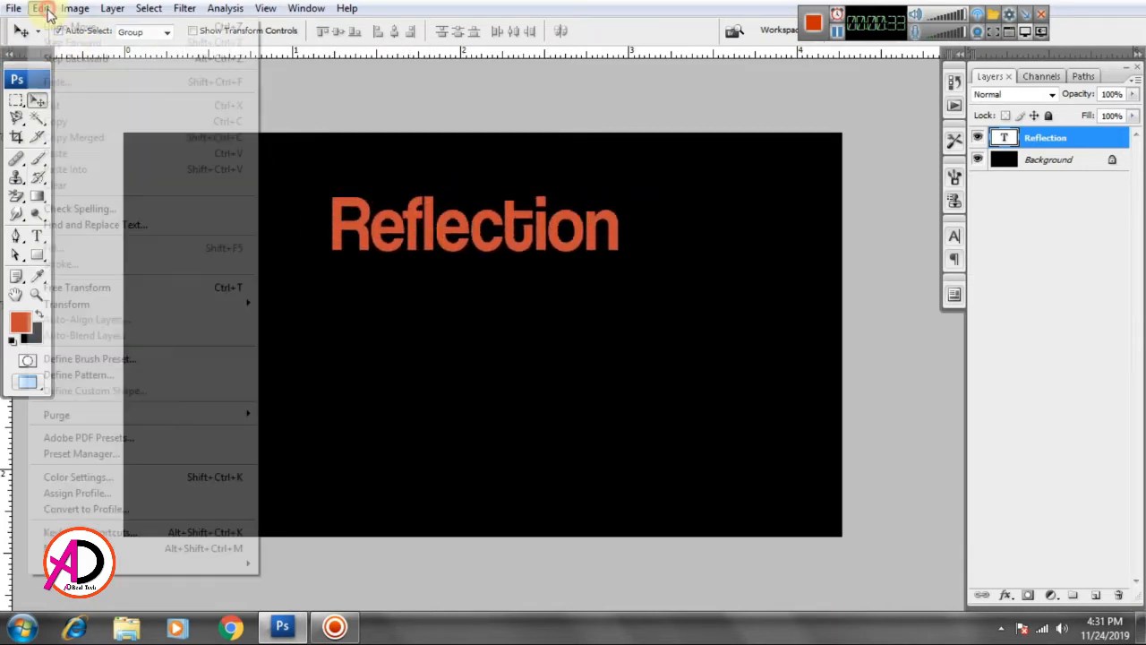
{"action": "left_click", "coordinate": [148, 287]}
{"action": "left_click_drag", "start_coordinate": [614, 187], "coordinate": [670, 168]}
{"action": "double_click", "coordinate": [569, 233]}
Step: Set the Reflection text's tracking to 50 and move the text up and slightly left
{"action": "left_click", "coordinate": [954, 235]}
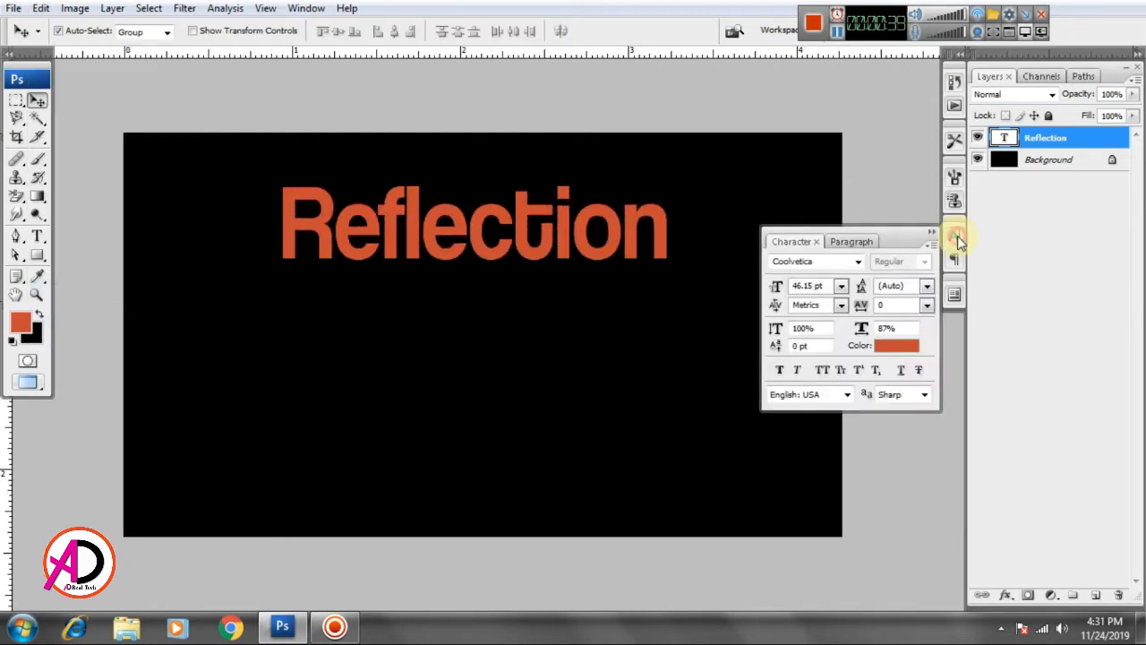
{"action": "left_click", "coordinate": [926, 306]}
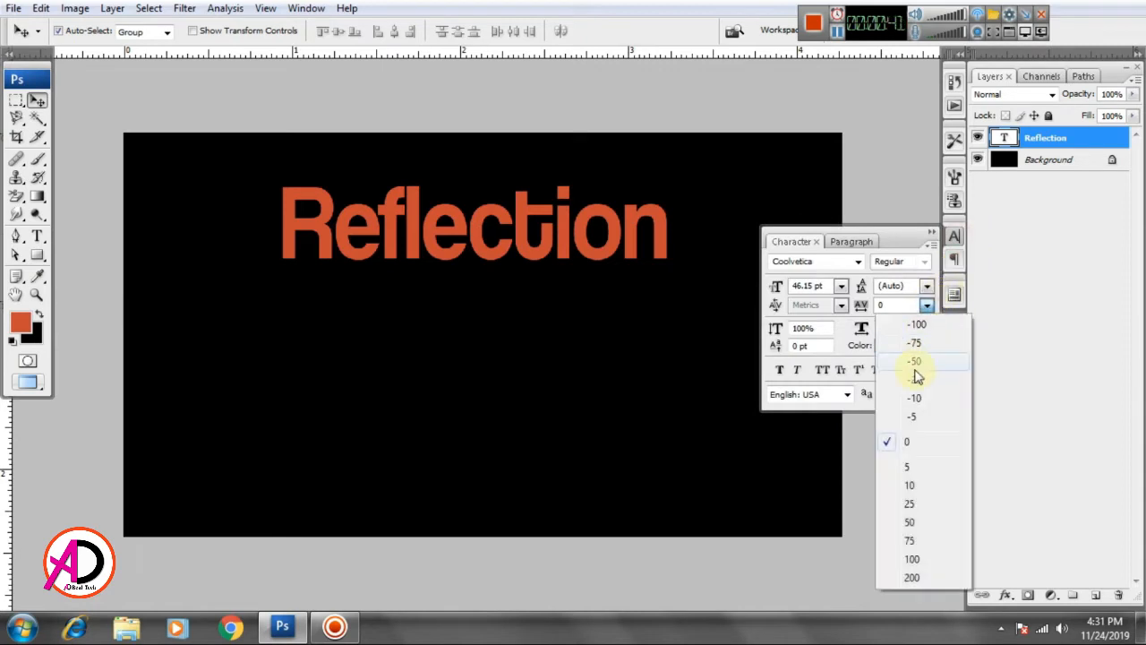
{"action": "left_click", "coordinate": [913, 500]}
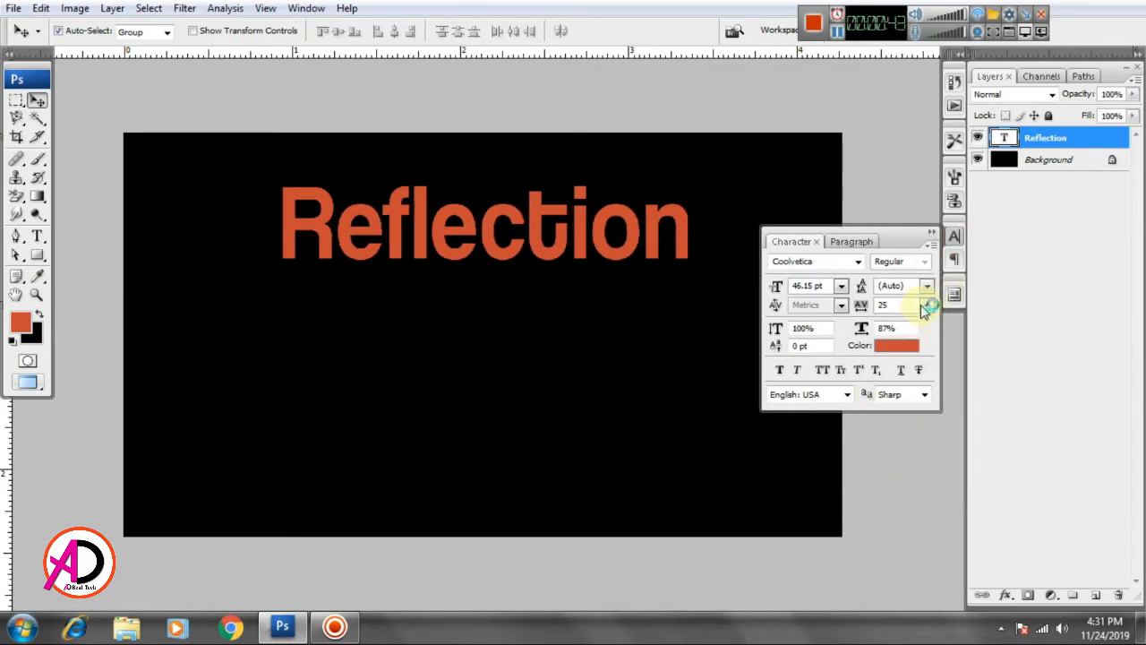
{"action": "left_click", "coordinate": [927, 305]}
{"action": "left_click", "coordinate": [918, 522]}
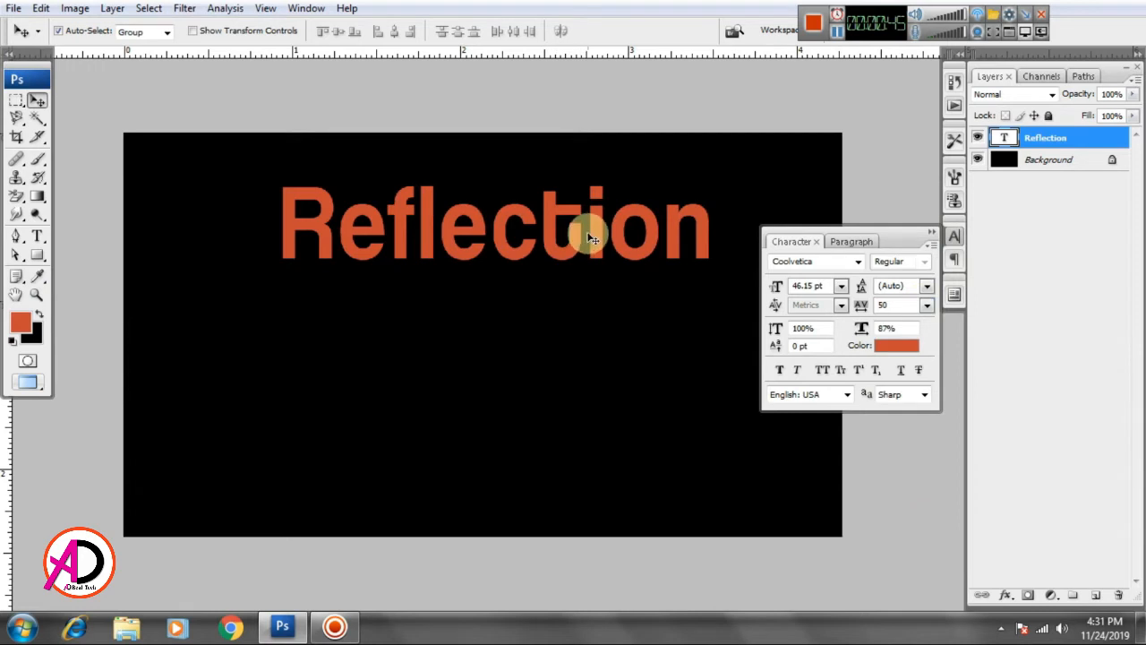
{"action": "left_click_drag", "start_coordinate": [591, 238], "coordinate": [562, 213]}
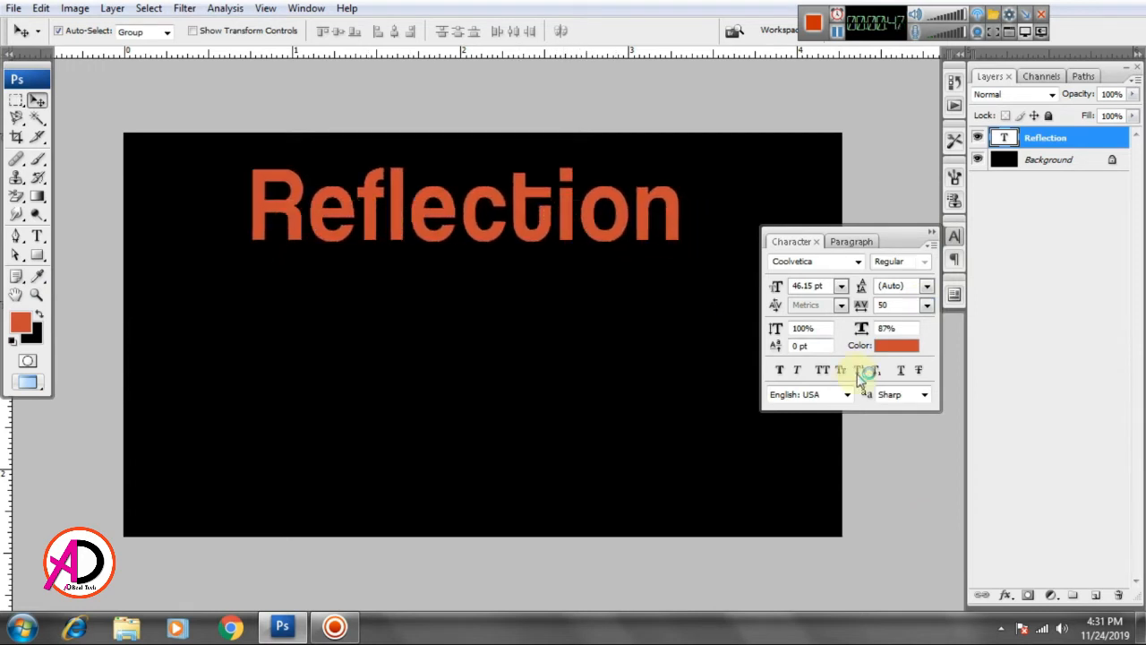
Step: Try a tracking of 75 on the Reflection text and set it back to 50
{"action": "left_click", "coordinate": [926, 306]}
{"action": "left_click", "coordinate": [937, 541]}
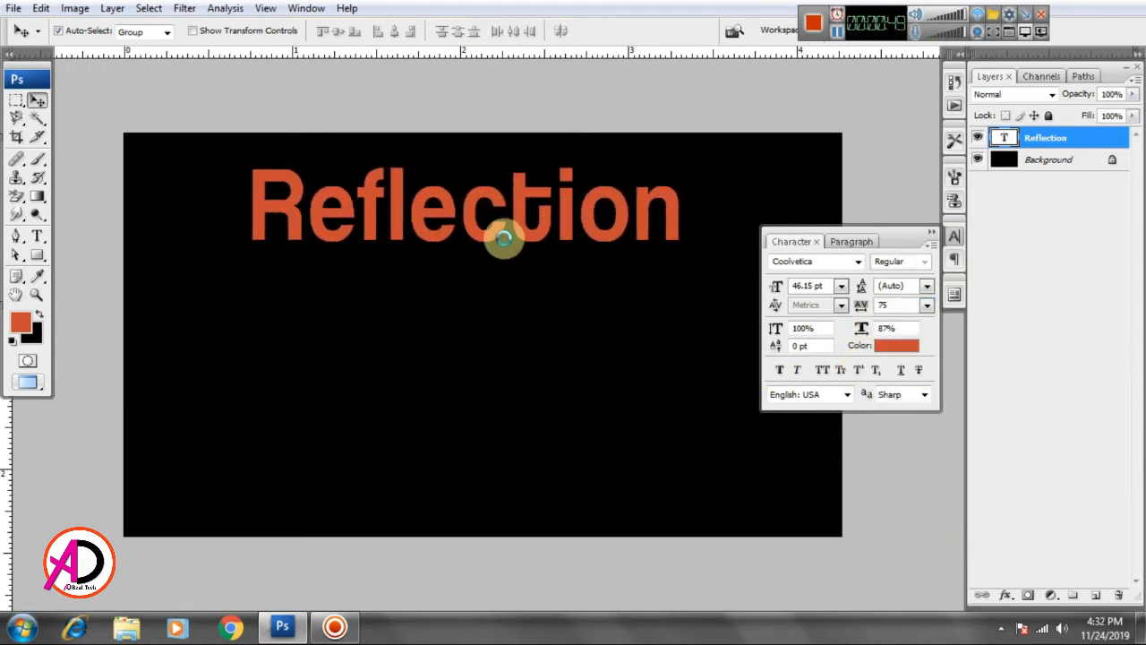
{"action": "left_click", "coordinate": [927, 305]}
{"action": "left_click", "coordinate": [926, 522]}
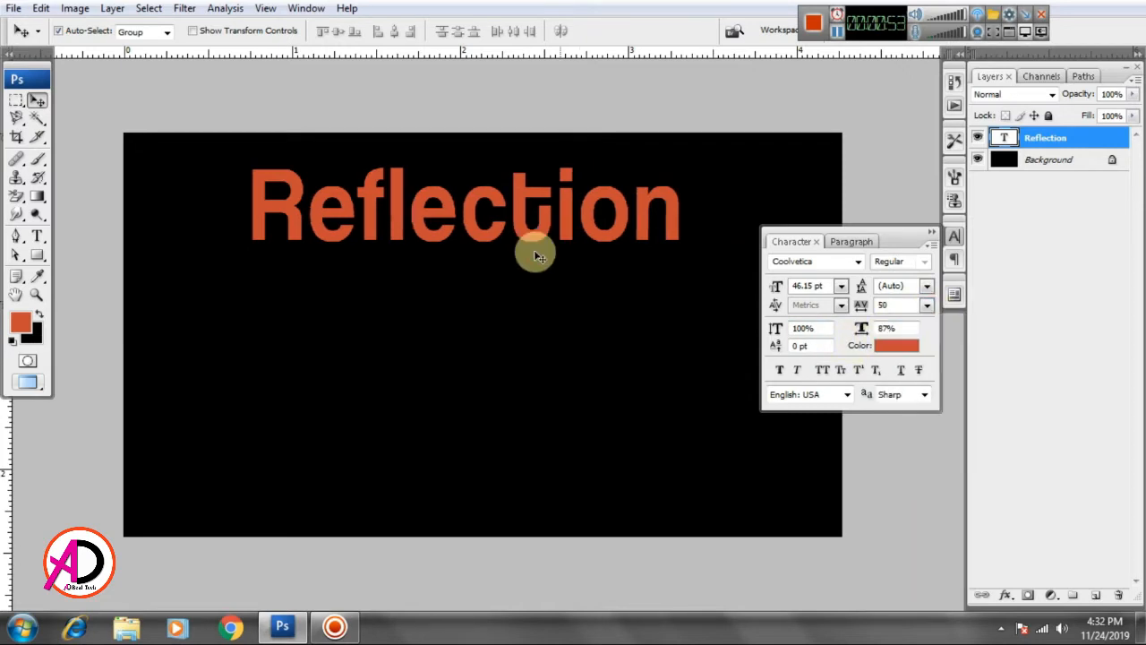
Step: Center the Reflection text horizontally near the upper edge of the canvas
{"action": "left_click_drag", "start_coordinate": [531, 238], "coordinate": [456, 205]}
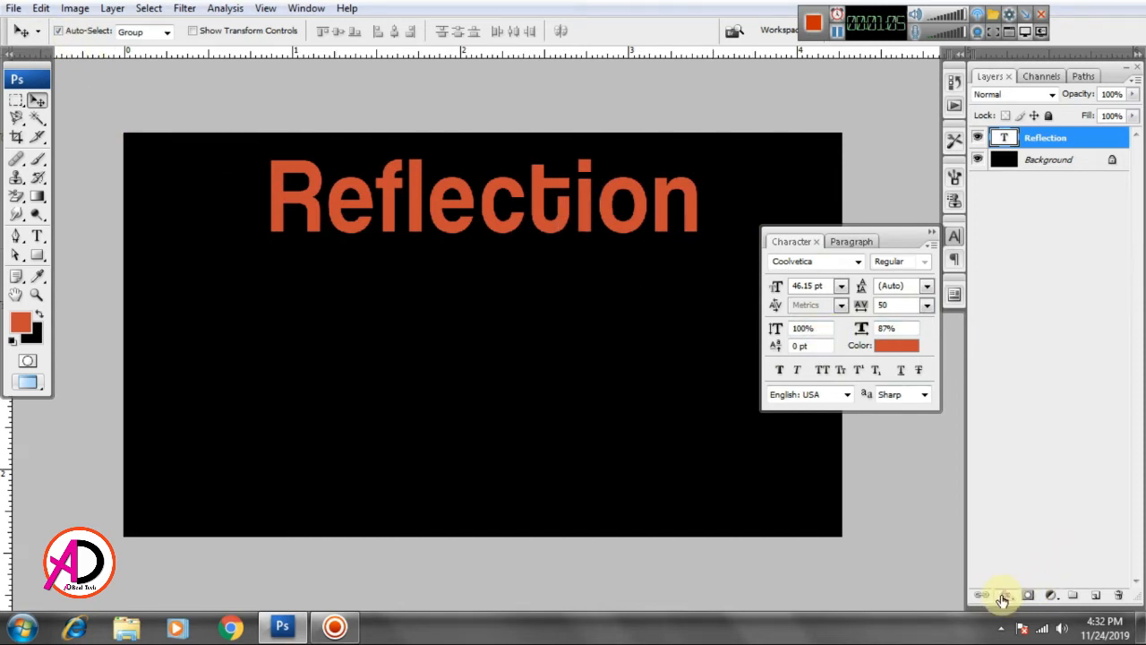
{"action": "left_click", "coordinate": [1003, 597]}
{"action": "left_click", "coordinate": [909, 399]}
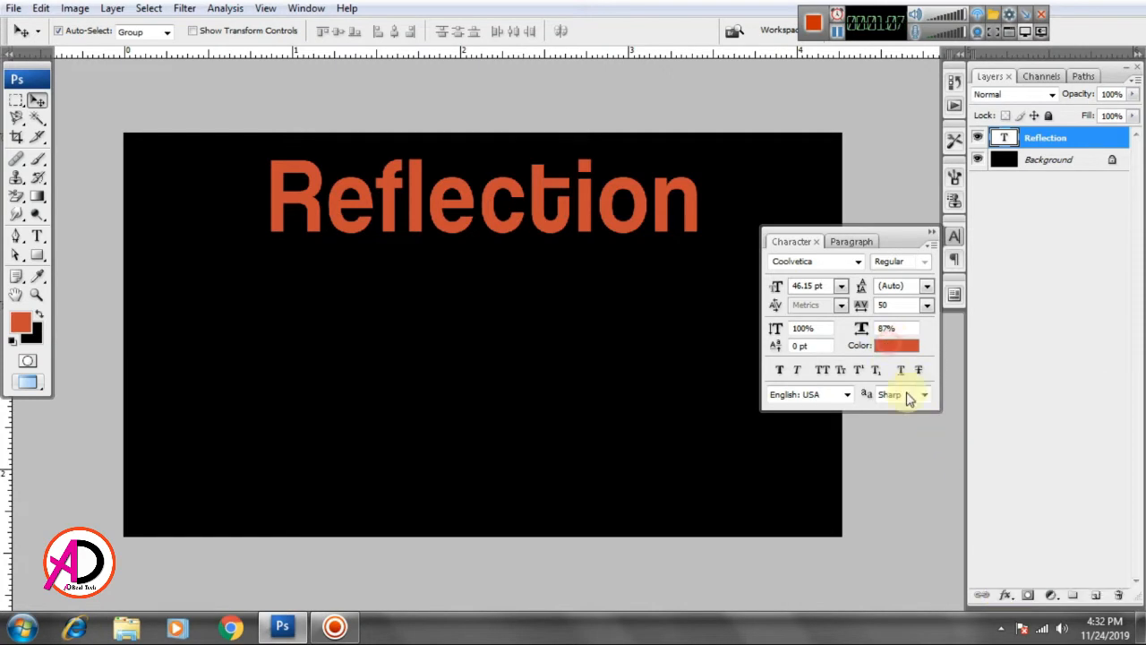
Step: Change the Reflection text color to pink, ff007e
{"action": "left_click", "coordinate": [897, 345]}
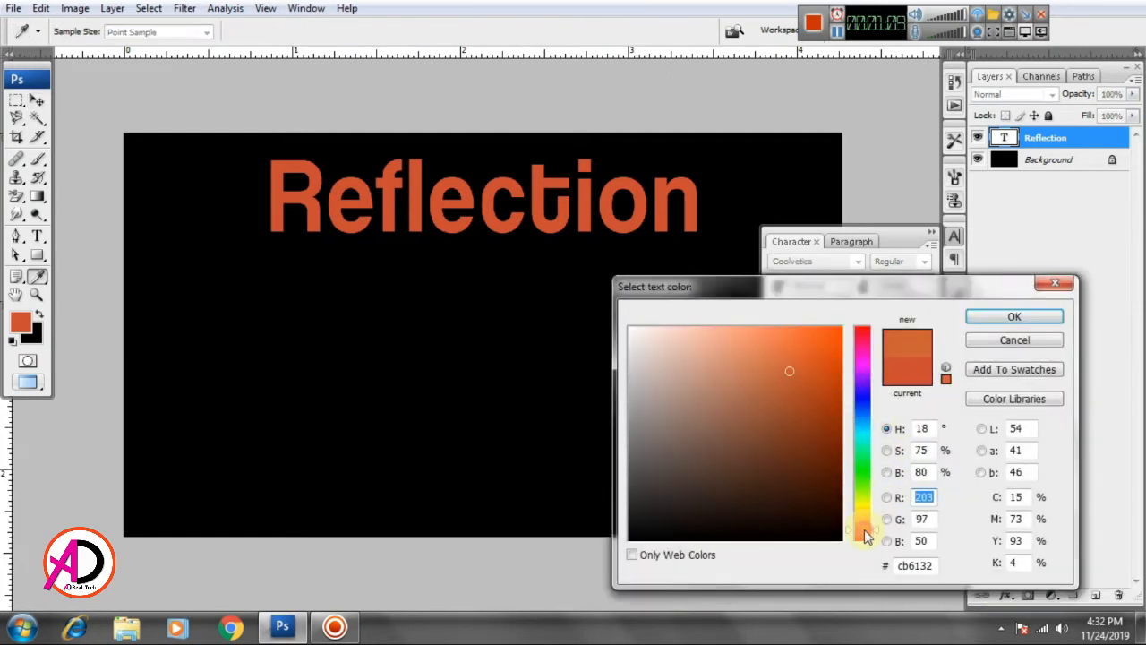
{"action": "mouse_move", "coordinate": [866, 535]}
{"action": "left_mouse_down"}
{"action": "mouse_move", "coordinate": [863, 526]}
{"action": "mouse_move", "coordinate": [863, 538]}
{"action": "left_mouse_up"}
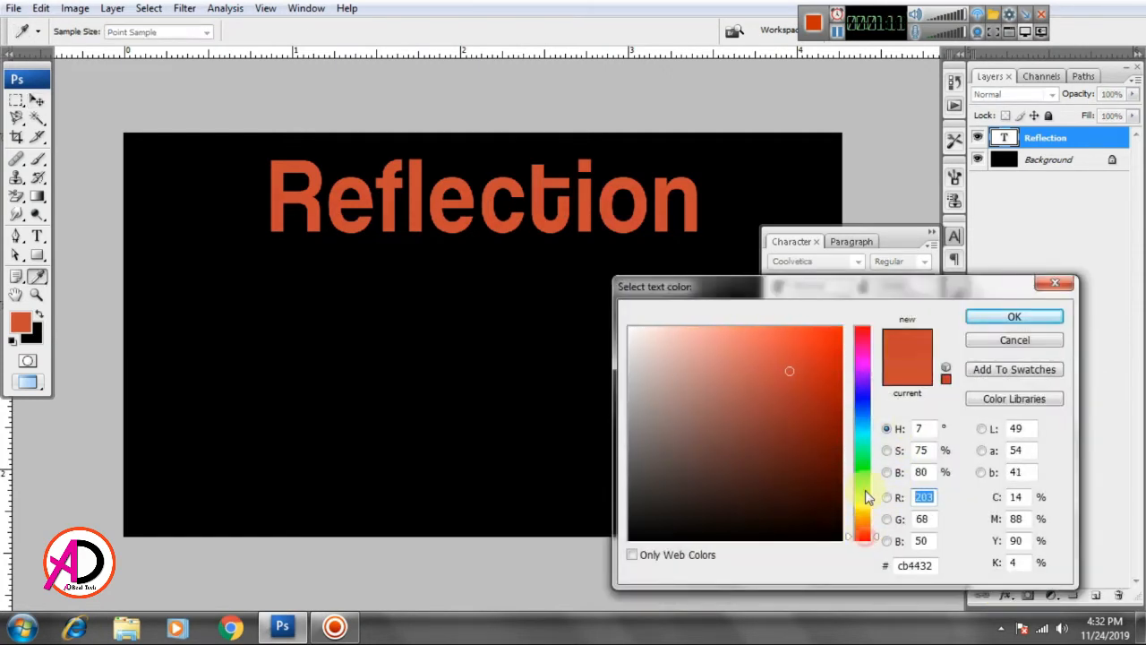
{"action": "left_click_drag", "start_coordinate": [832, 340], "coordinate": [852, 324]}
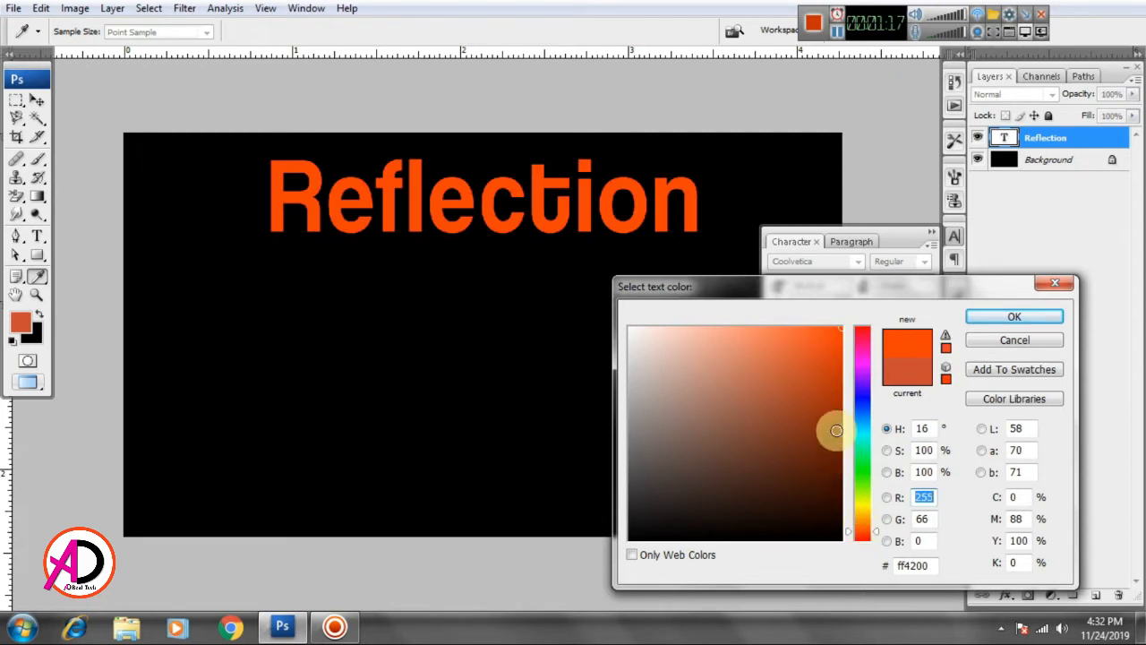
{"action": "left_click", "coordinate": [862, 345]}
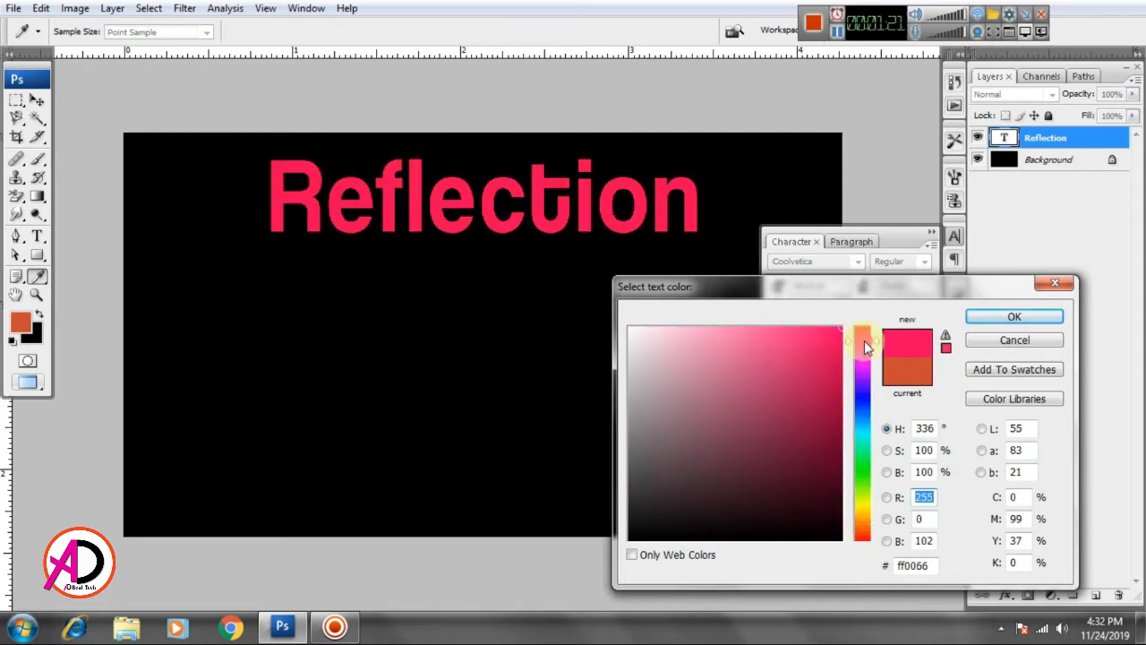
{"action": "left_click_drag", "start_coordinate": [865, 347], "coordinate": [866, 350]}
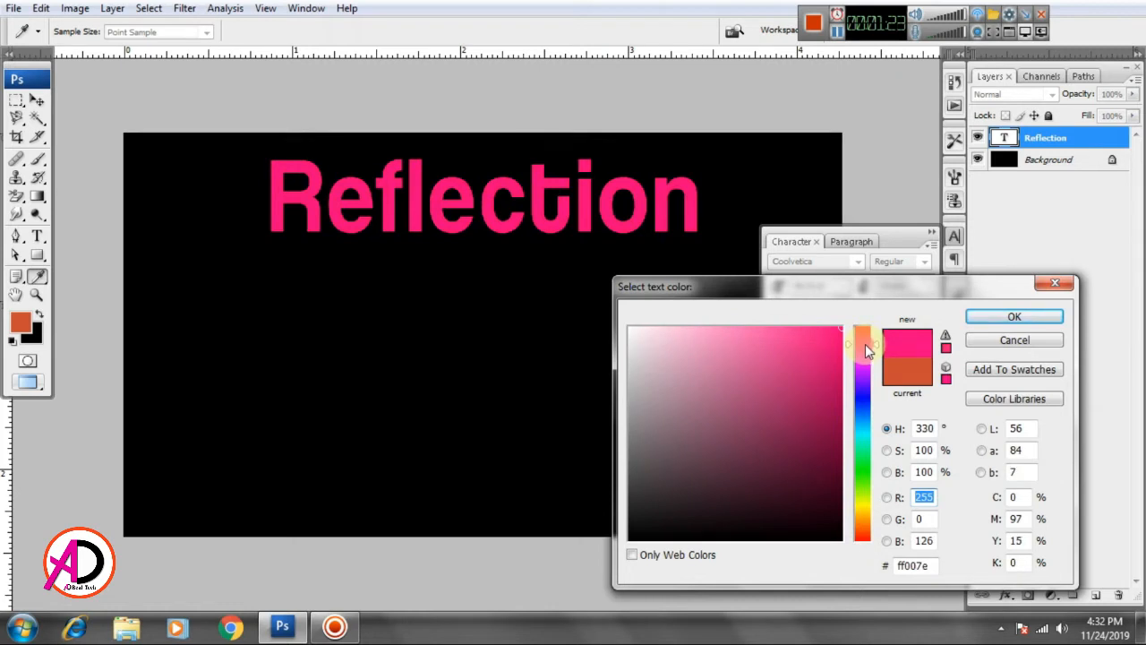
{"action": "left_click", "coordinate": [1016, 318]}
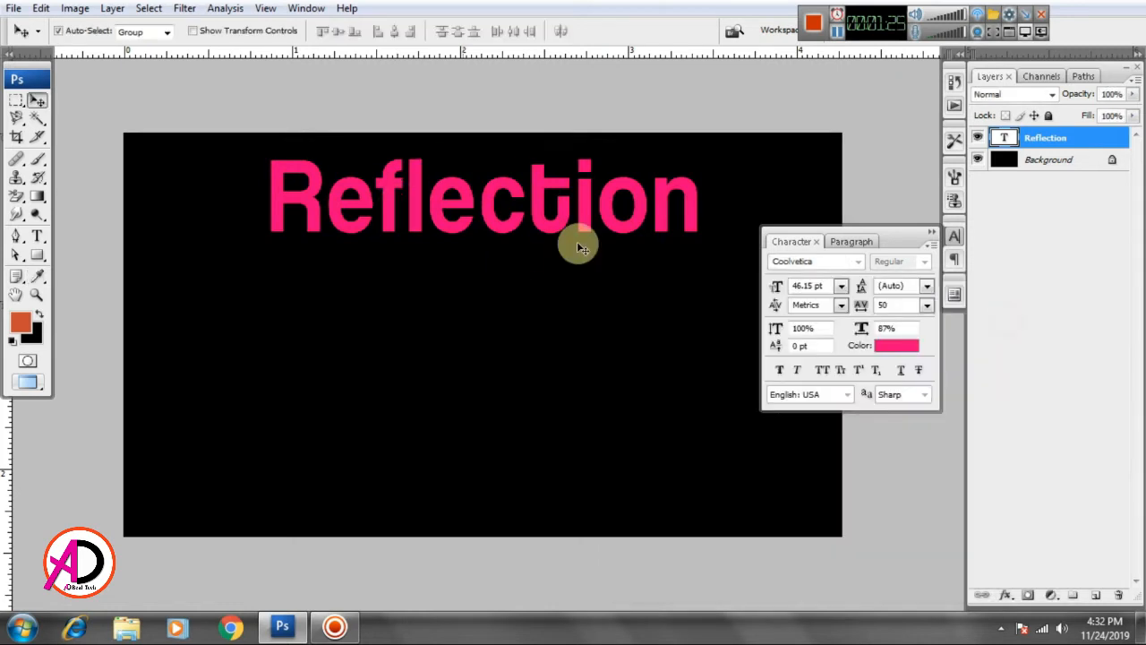
Step: Add an Inner Shadow layer style to the Reflection text with Normal blend mode and 66% opacity
{"action": "left_click", "coordinate": [1005, 598]}
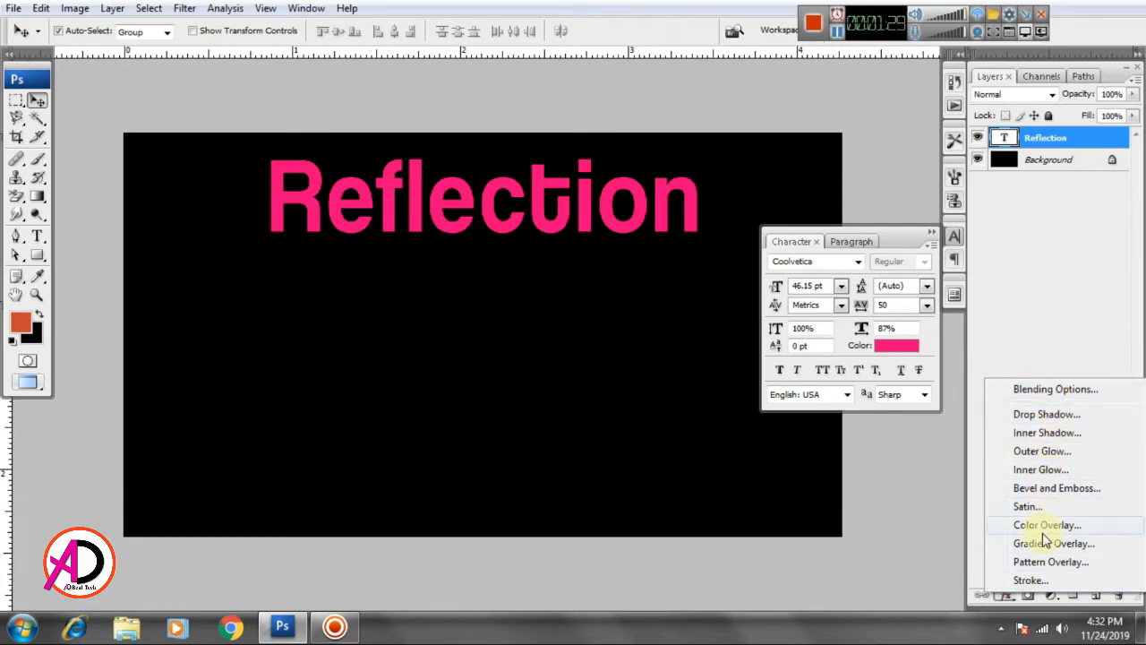
{"action": "left_click", "coordinate": [1039, 394]}
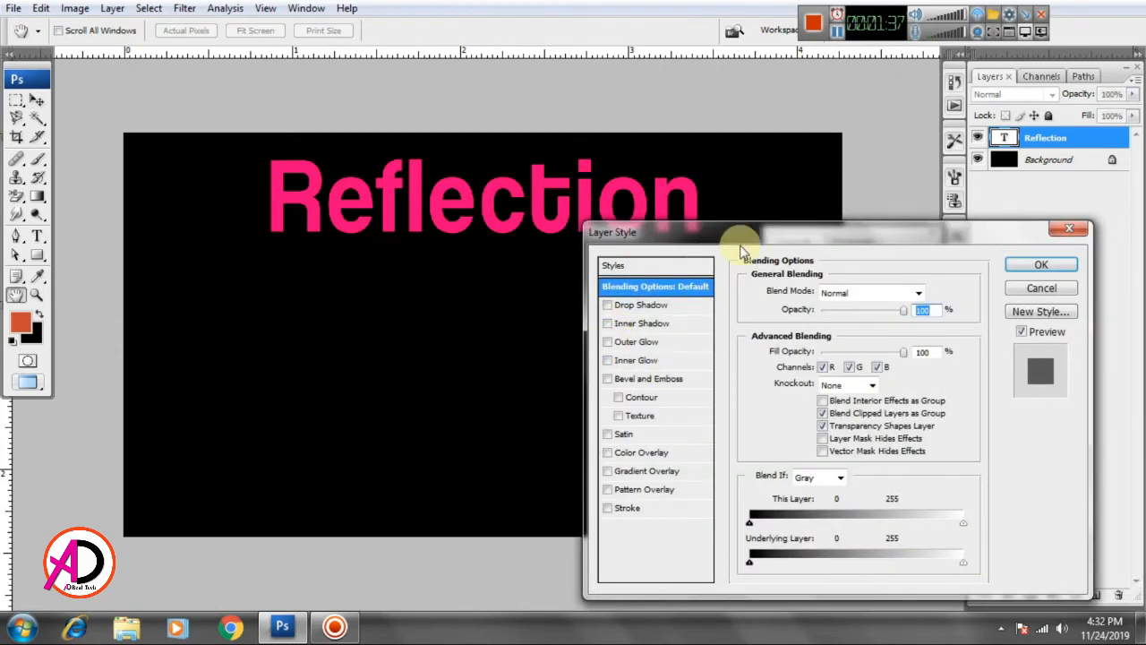
{"action": "left_click_drag", "start_coordinate": [732, 230], "coordinate": [748, 267]}
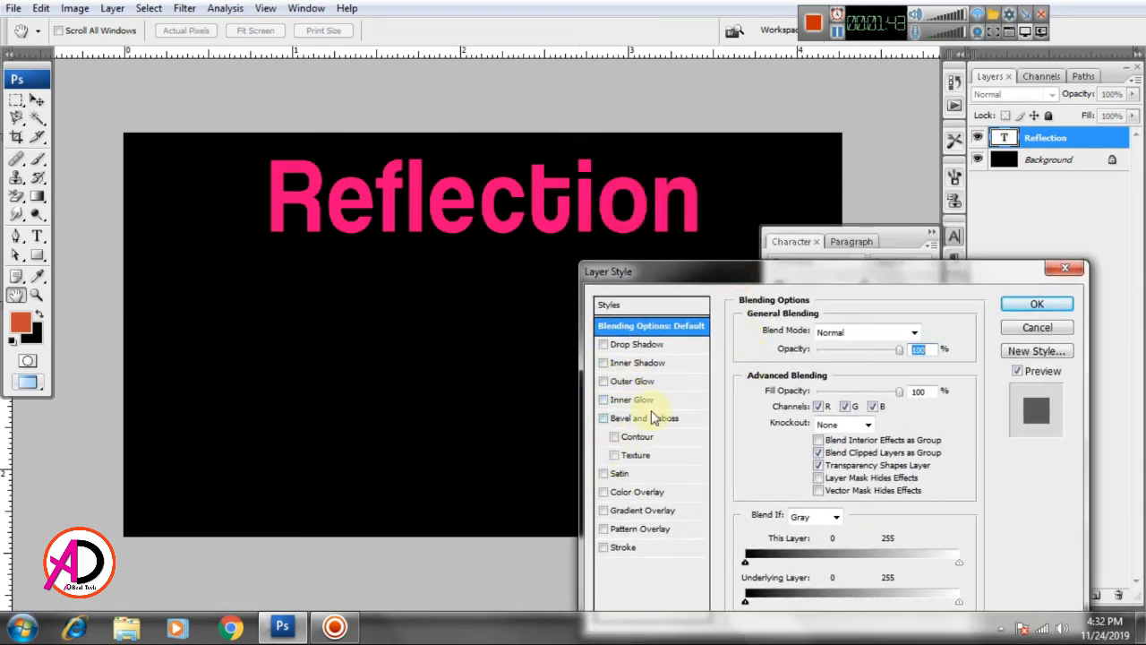
{"action": "left_click", "coordinate": [632, 363]}
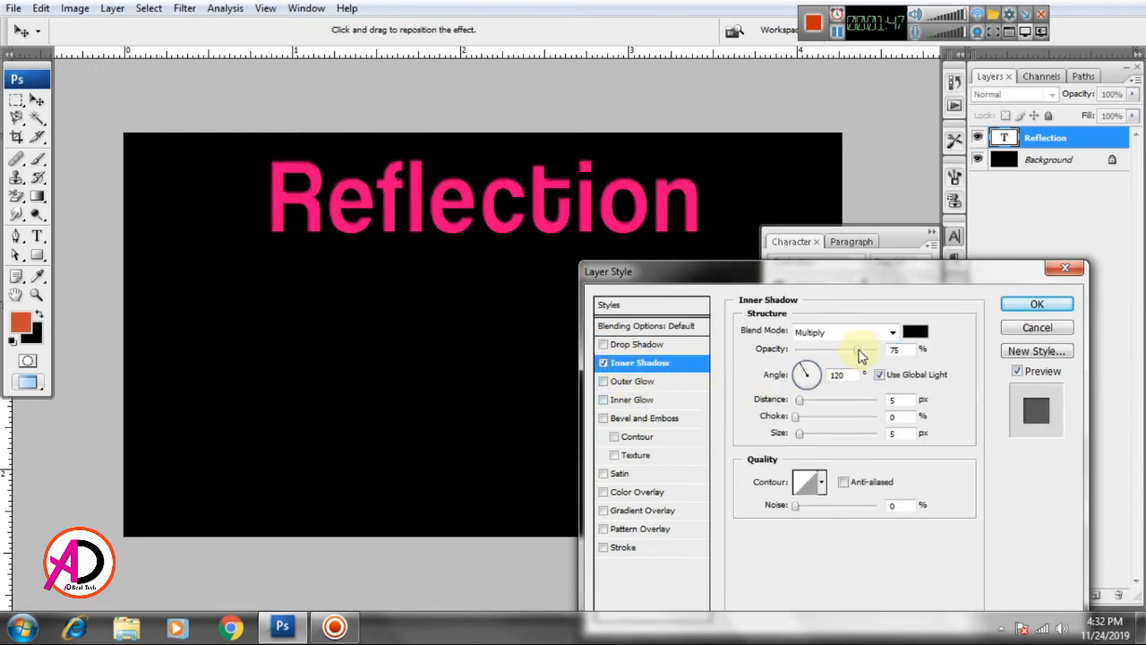
{"action": "left_click", "coordinate": [893, 332]}
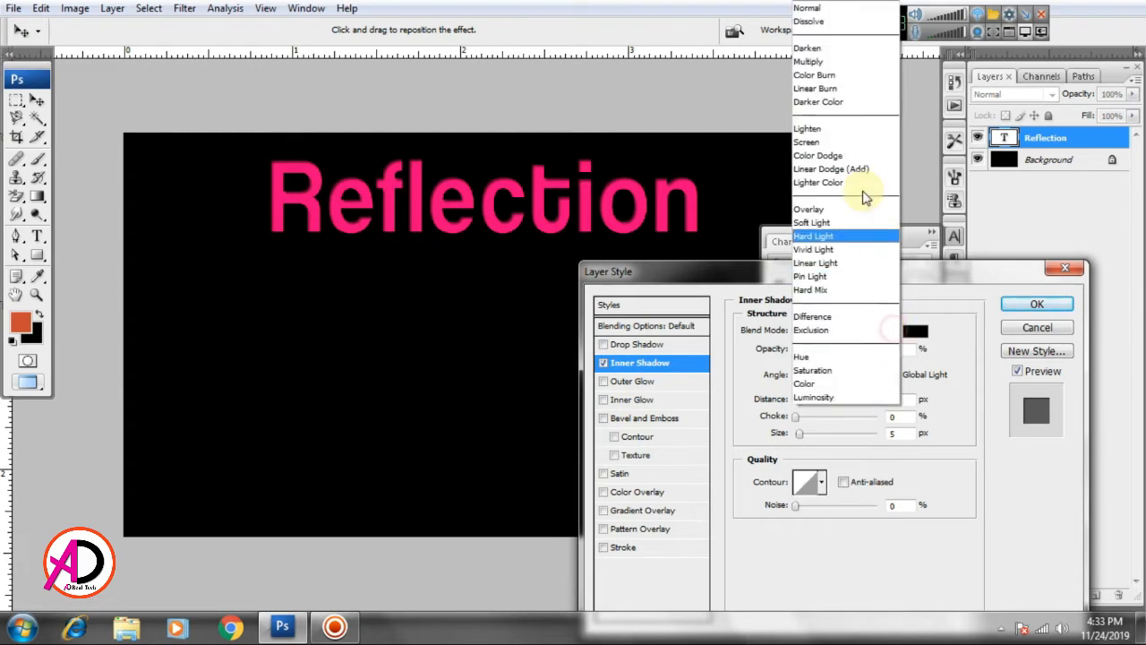
{"action": "left_click", "coordinate": [841, 9]}
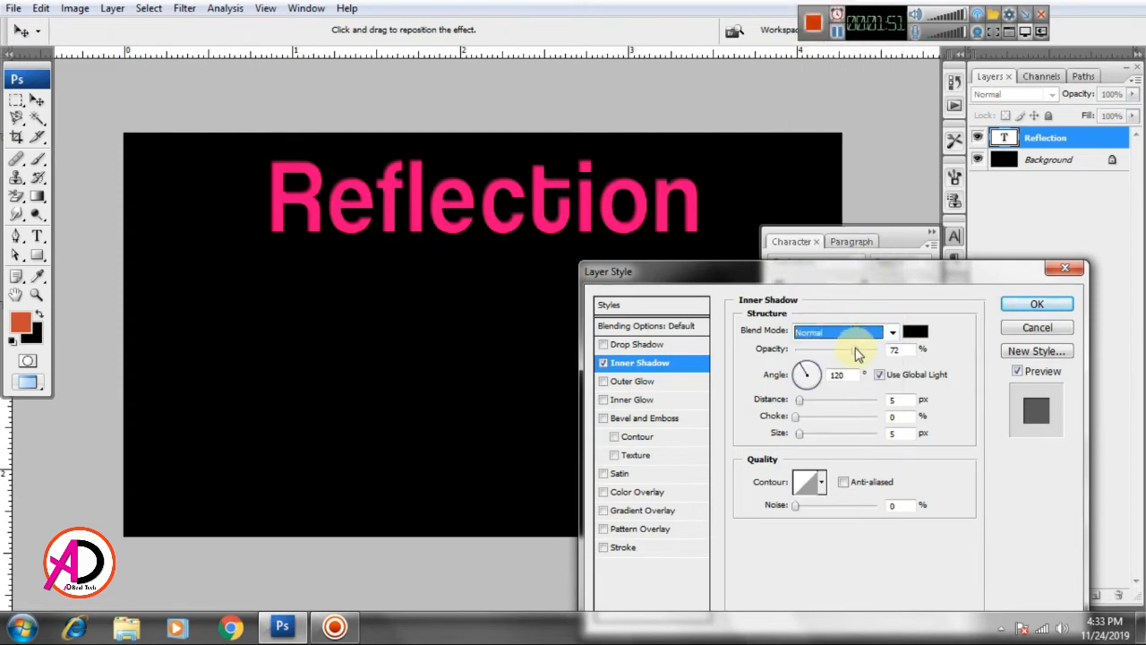
{"action": "left_click_drag", "start_coordinate": [855, 351], "coordinate": [848, 352]}
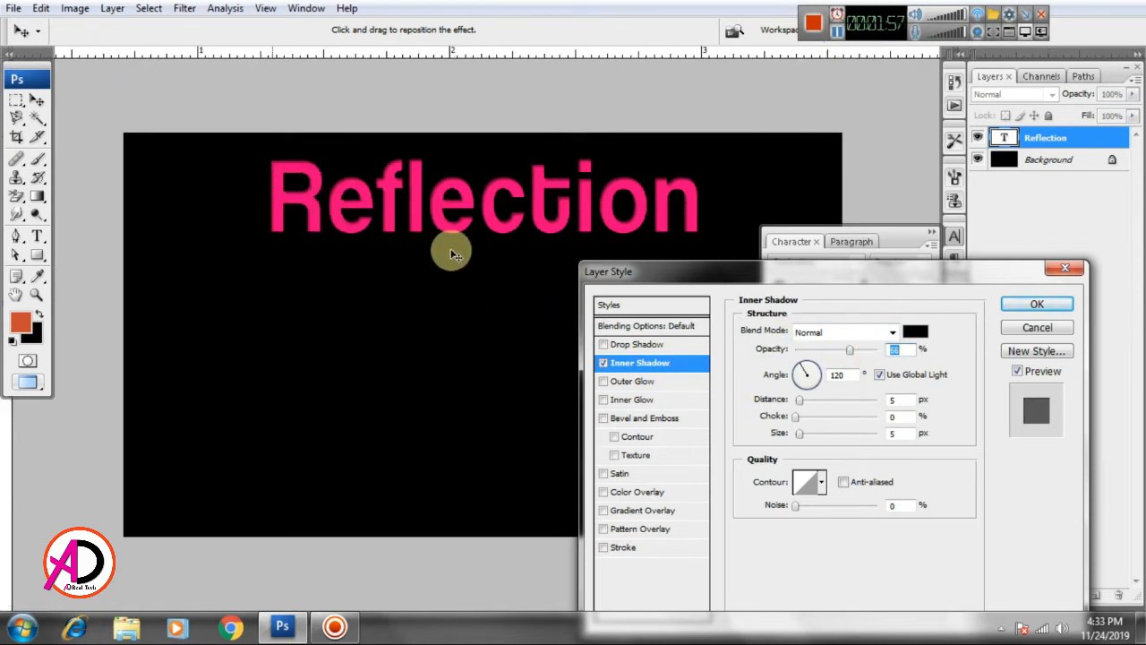
Step: Set the Inner Shadow's size to 7 px and raise its choke slightly
{"action": "key", "text": "ctrl+plus"}
{"action": "left_click_drag", "start_coordinate": [307, 212], "coordinate": [330, 267]}
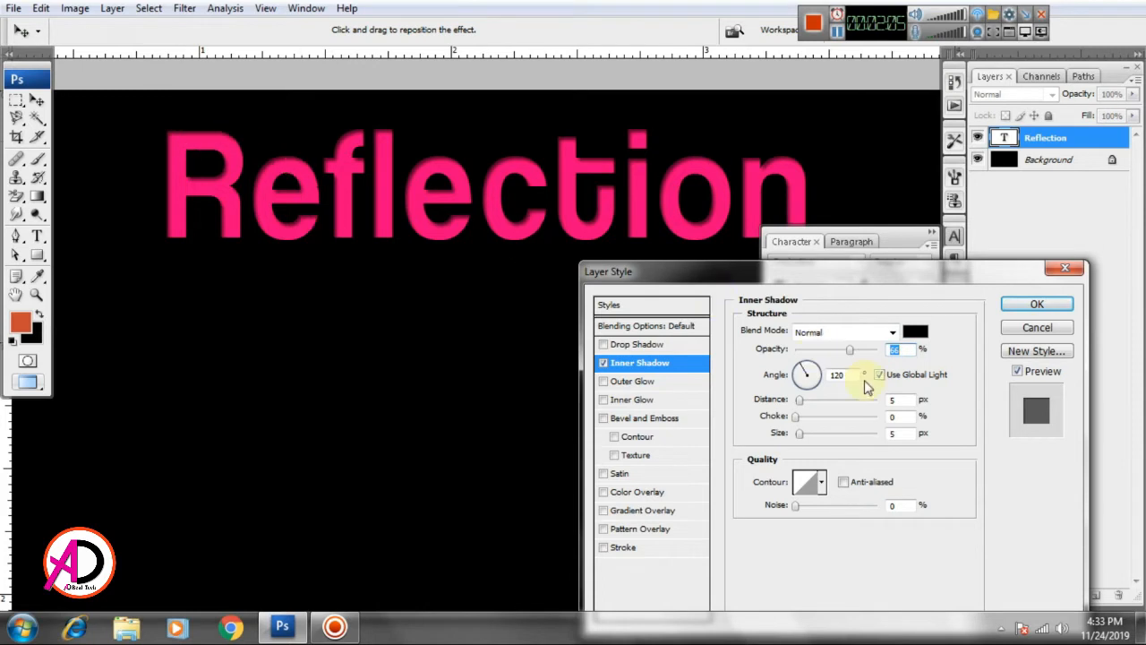
{"action": "left_click_drag", "start_coordinate": [805, 434], "coordinate": [804, 433]}
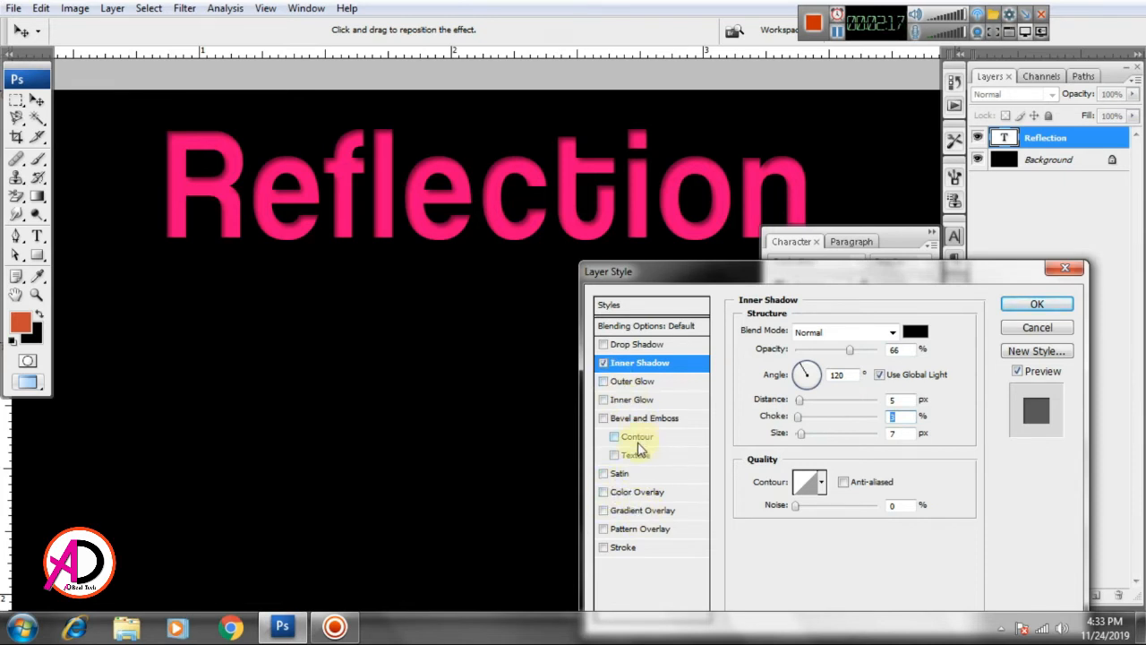
Step: Add an Inner Glow with 100% opacity, 0% noise and 0% choke, and apply the layer style
{"action": "left_click", "coordinate": [626, 401]}
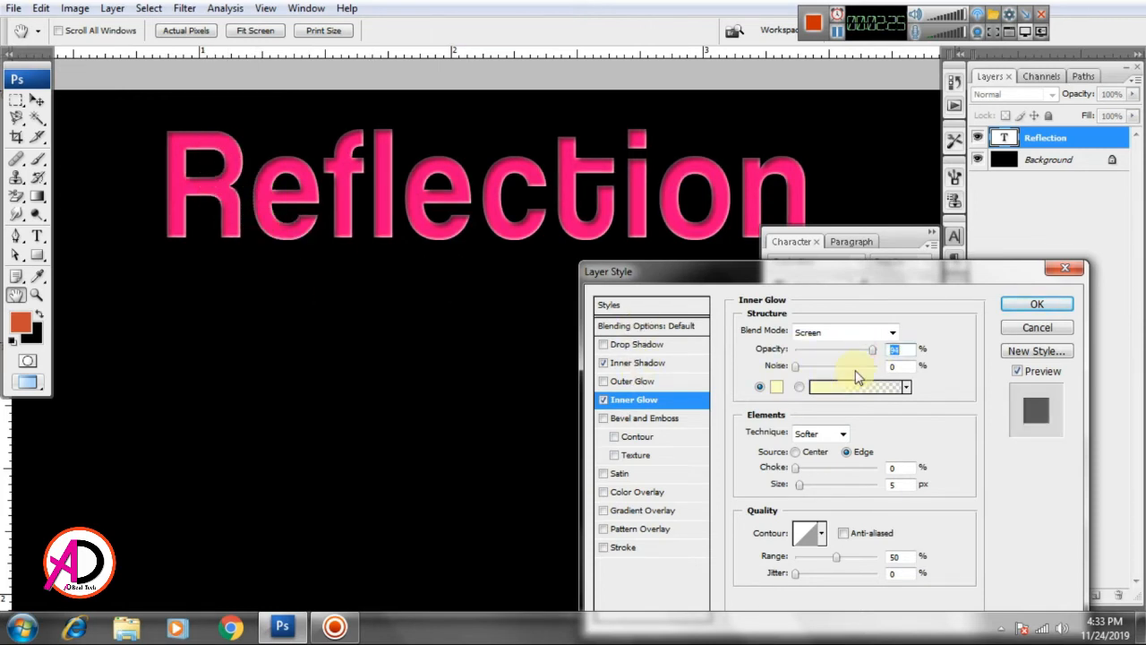
{"action": "left_click_drag", "start_coordinate": [877, 355], "coordinate": [878, 350]}
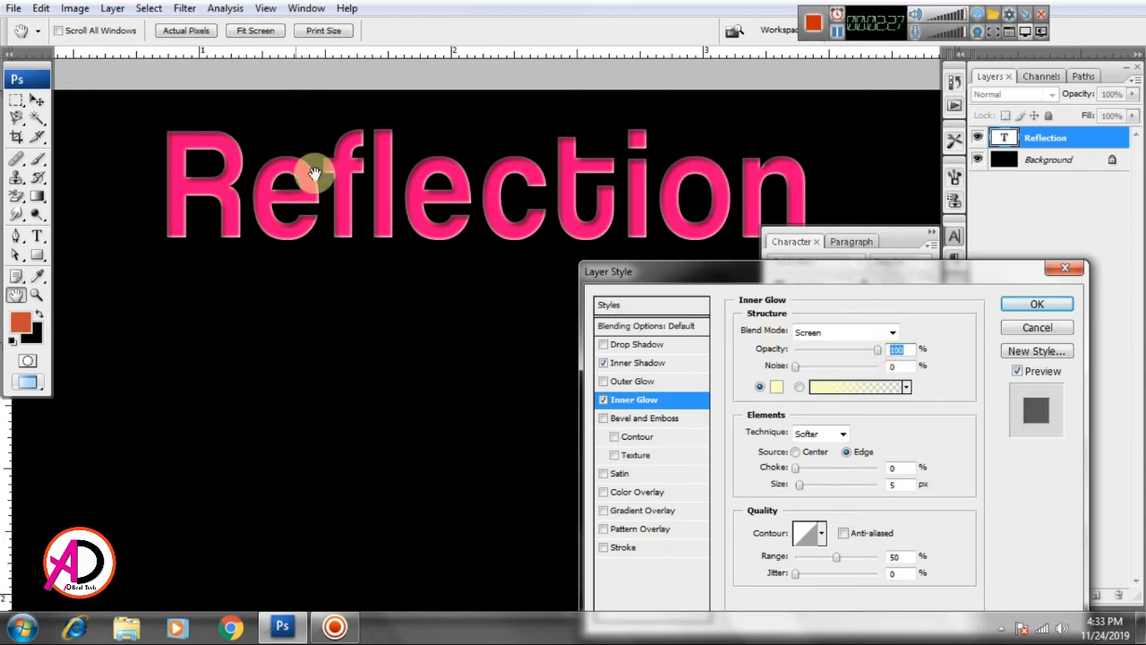
{"action": "left_click_drag", "start_coordinate": [804, 367], "coordinate": [775, 367]}
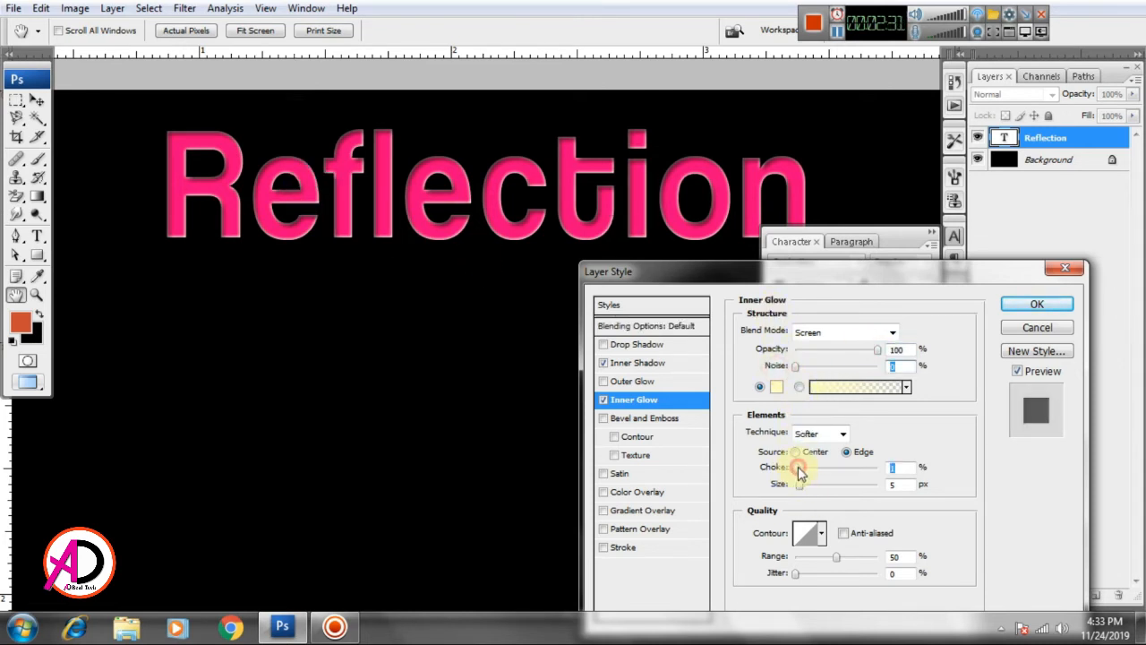
{"action": "left_click_drag", "start_coordinate": [800, 472], "coordinate": [796, 472]}
{"action": "left_click", "coordinate": [1032, 307]}
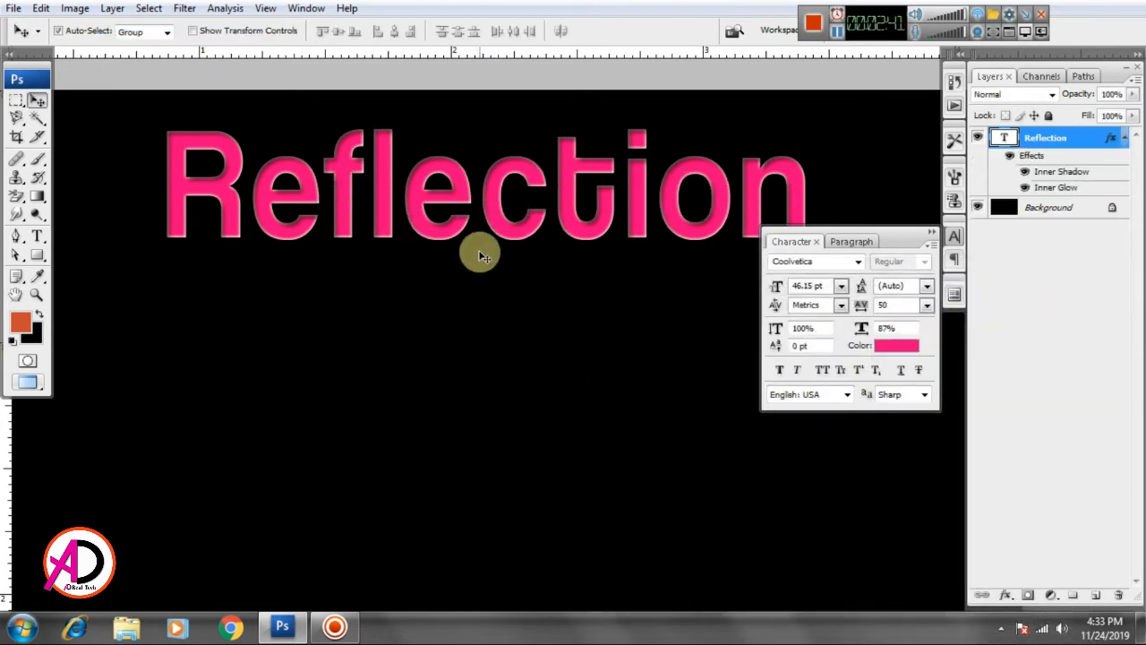
Step: Duplicate the Reflection text layer and place the copy directly below the original text
{"action": "key", "text": "ctrl+minus"}
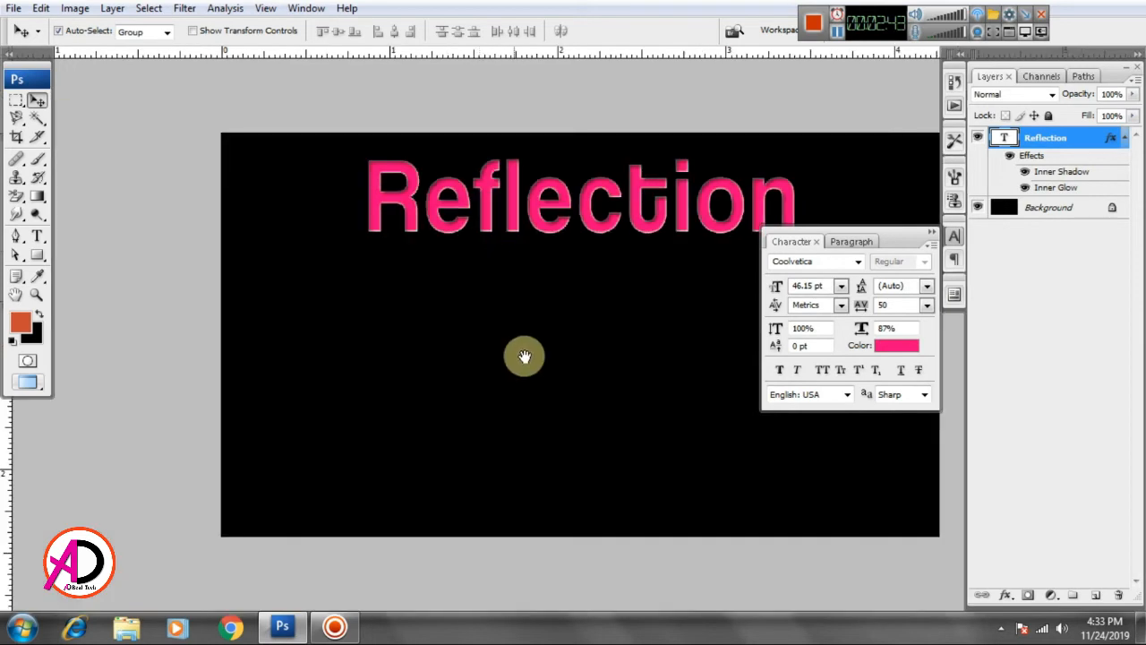
{"action": "left_click_drag", "start_coordinate": [587, 359], "coordinate": [469, 343]}
{"action": "left_click", "coordinate": [931, 233]}
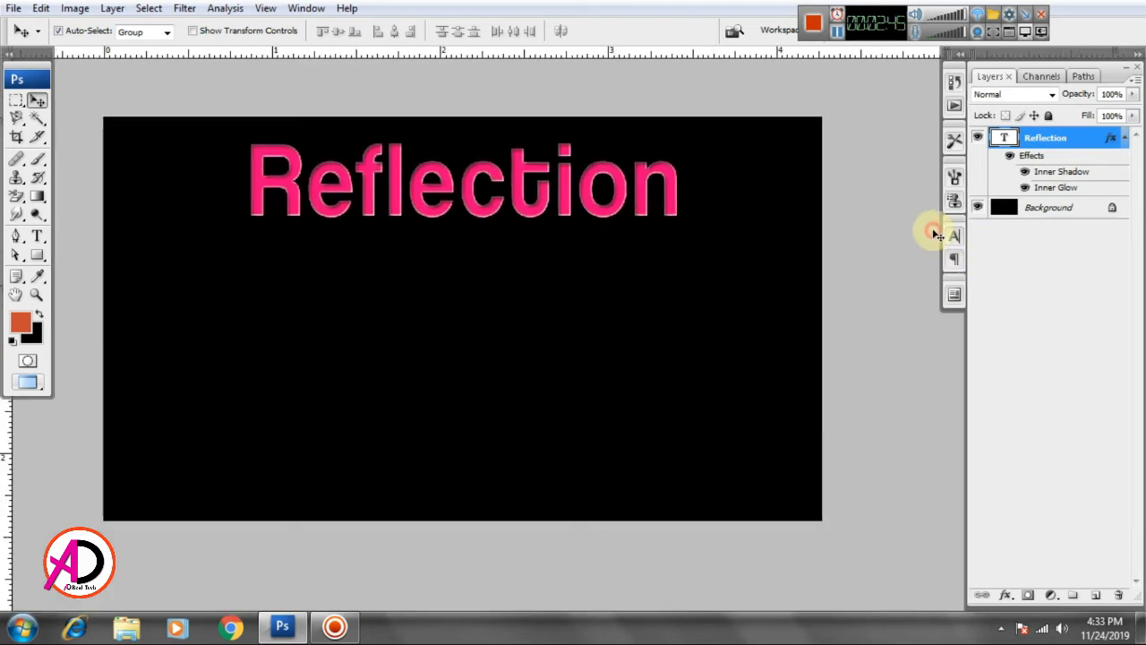
{"action": "left_click_drag", "start_coordinate": [555, 370], "coordinate": [672, 403]}
{"action": "key", "text": "ctrl+plus"}
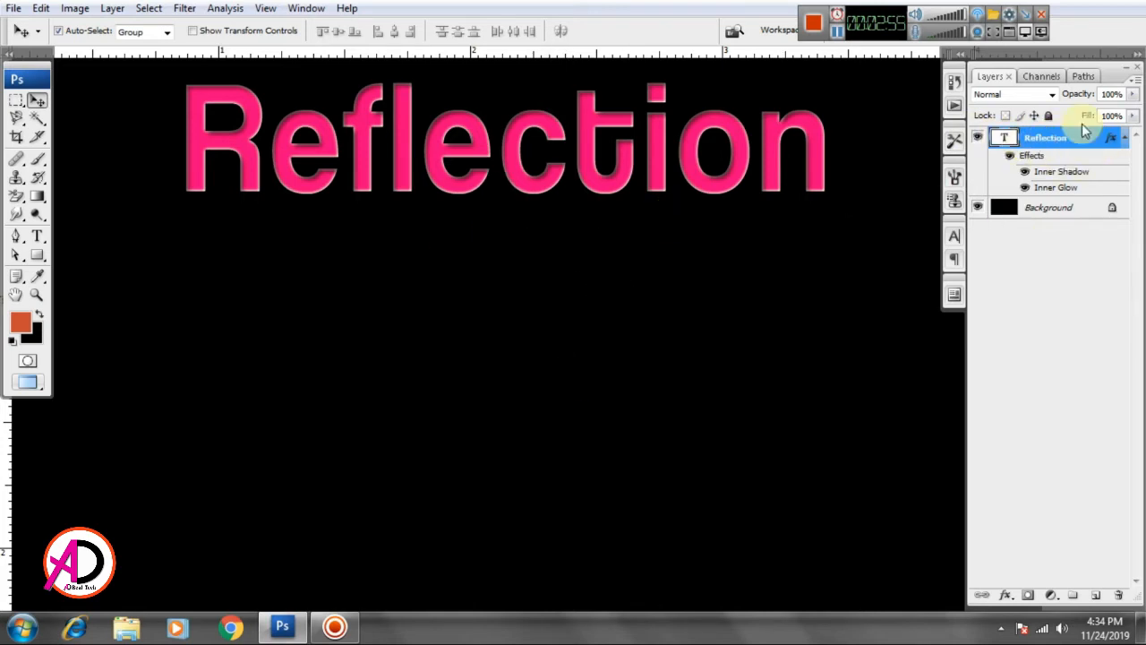
{"action": "left_click_drag", "start_coordinate": [1090, 145], "coordinate": [1095, 594]}
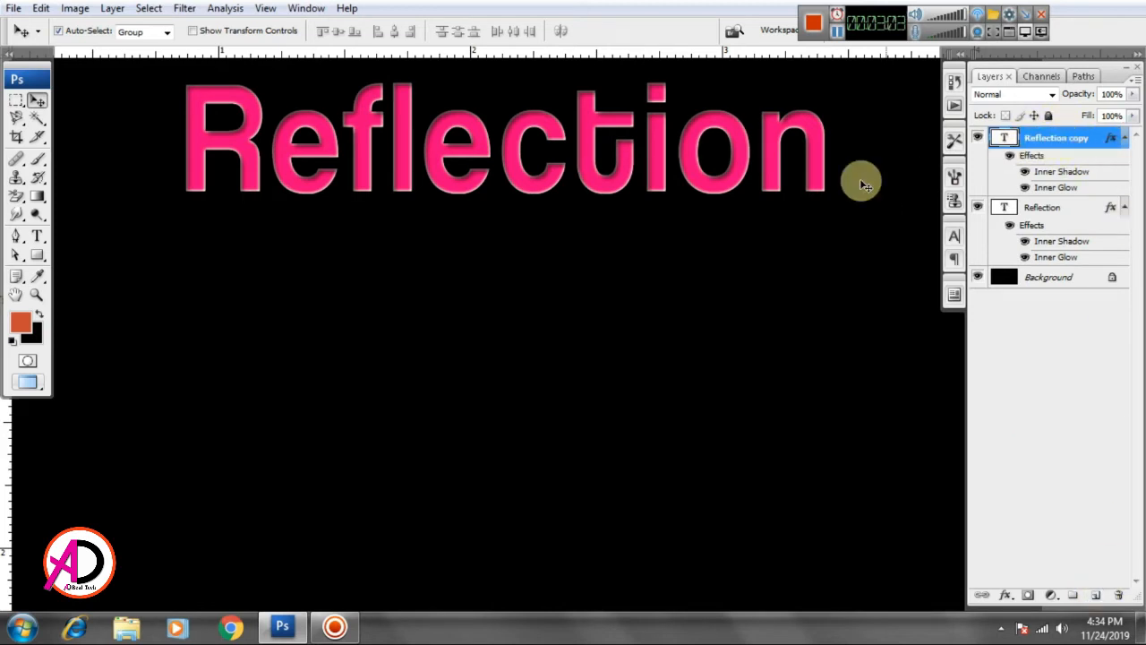
{"action": "left_click_drag", "start_coordinate": [567, 195], "coordinate": [537, 299]}
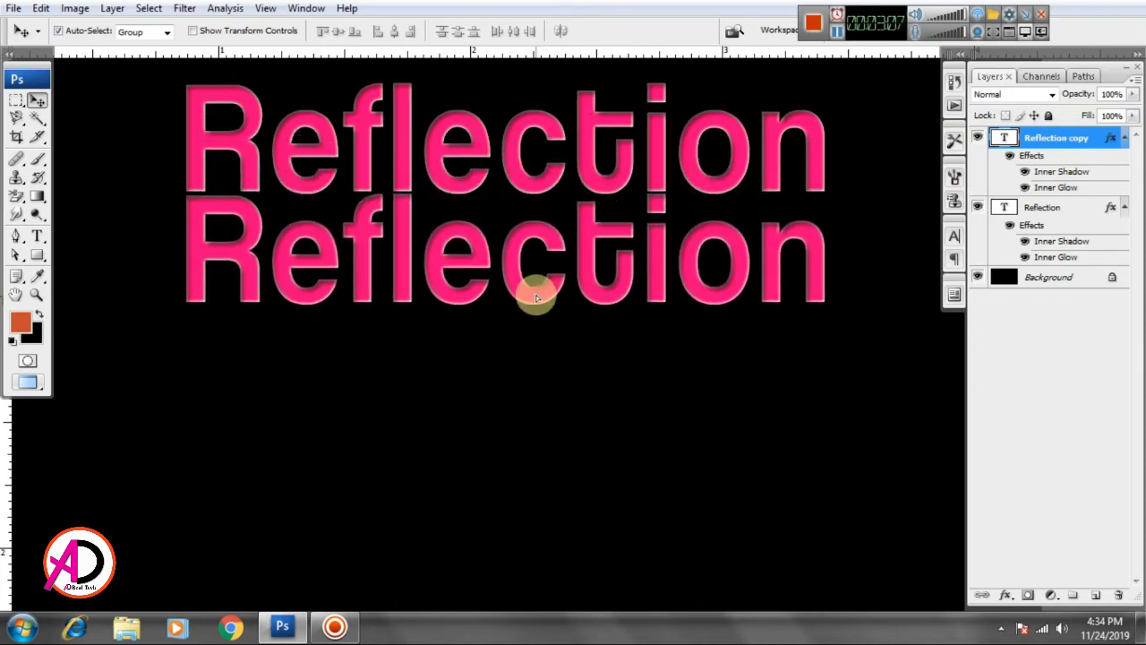
Step: Flip the Reflection copy text vertically with Free Transform
{"action": "left_click", "coordinate": [41, 9]}
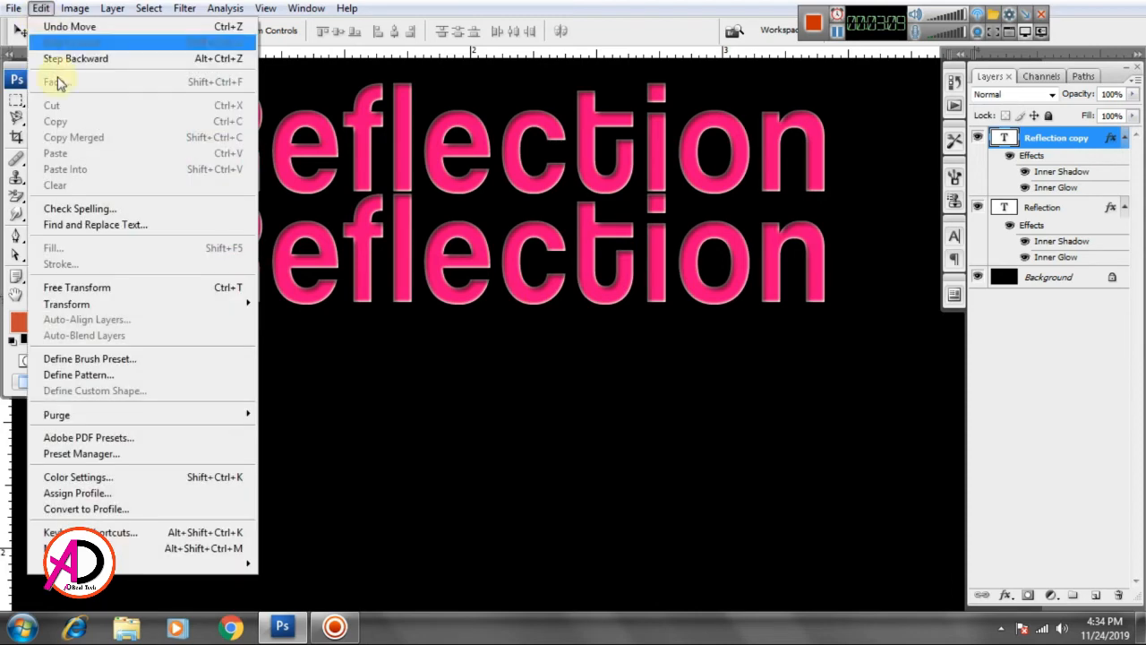
{"action": "left_click", "coordinate": [147, 287]}
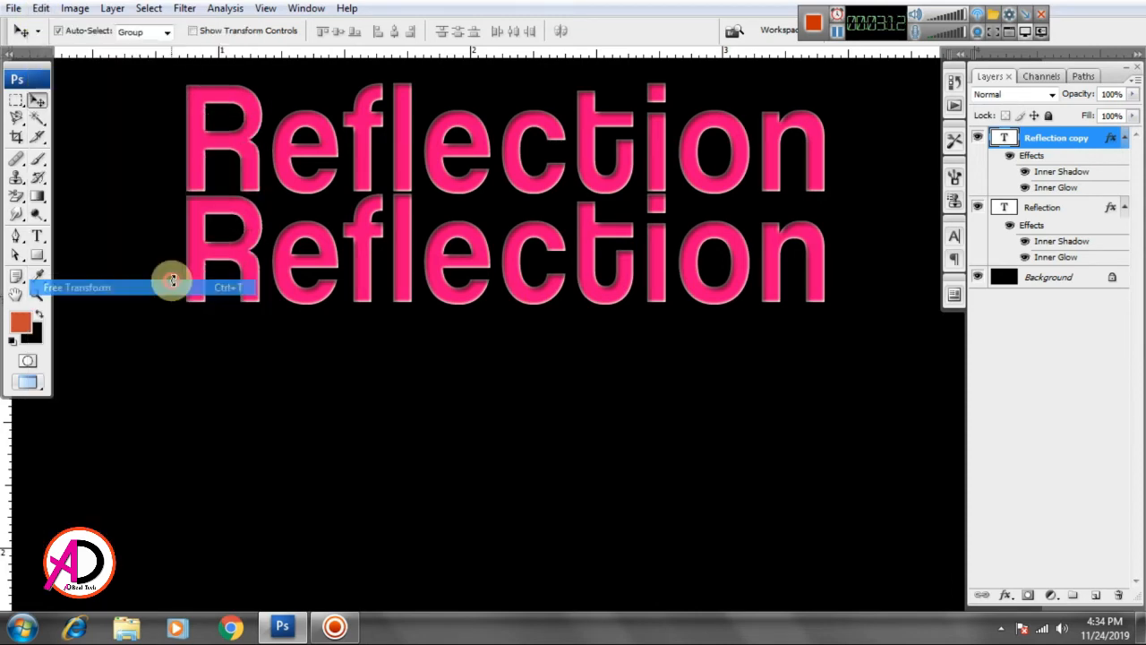
{"action": "right_click", "coordinate": [553, 242]}
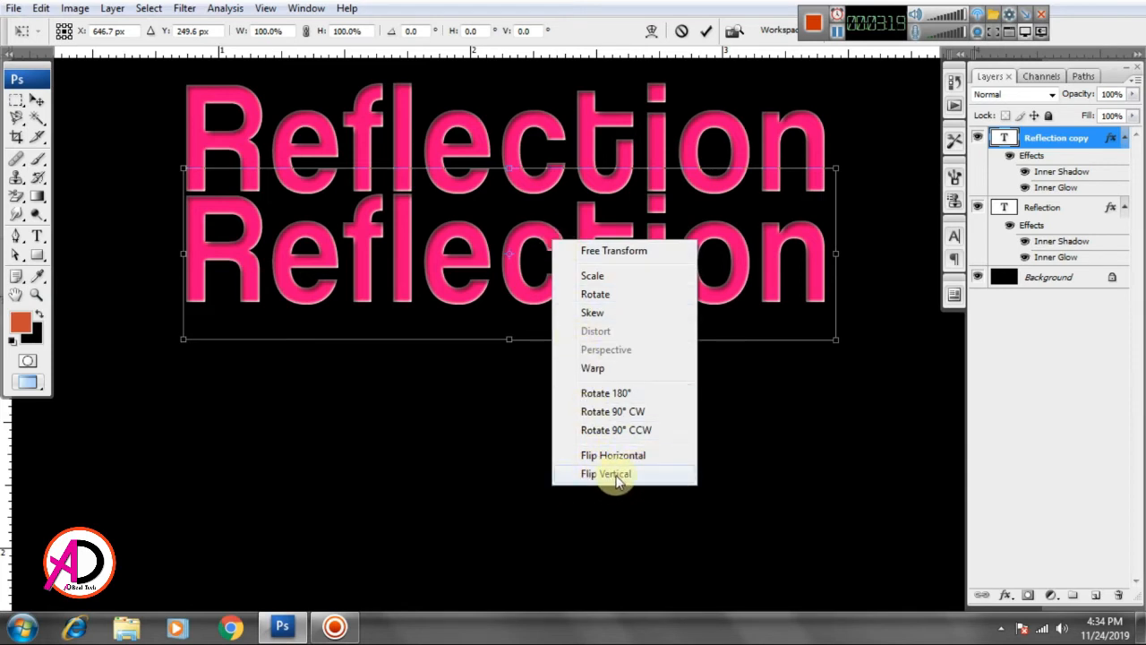
{"action": "left_click", "coordinate": [643, 475]}
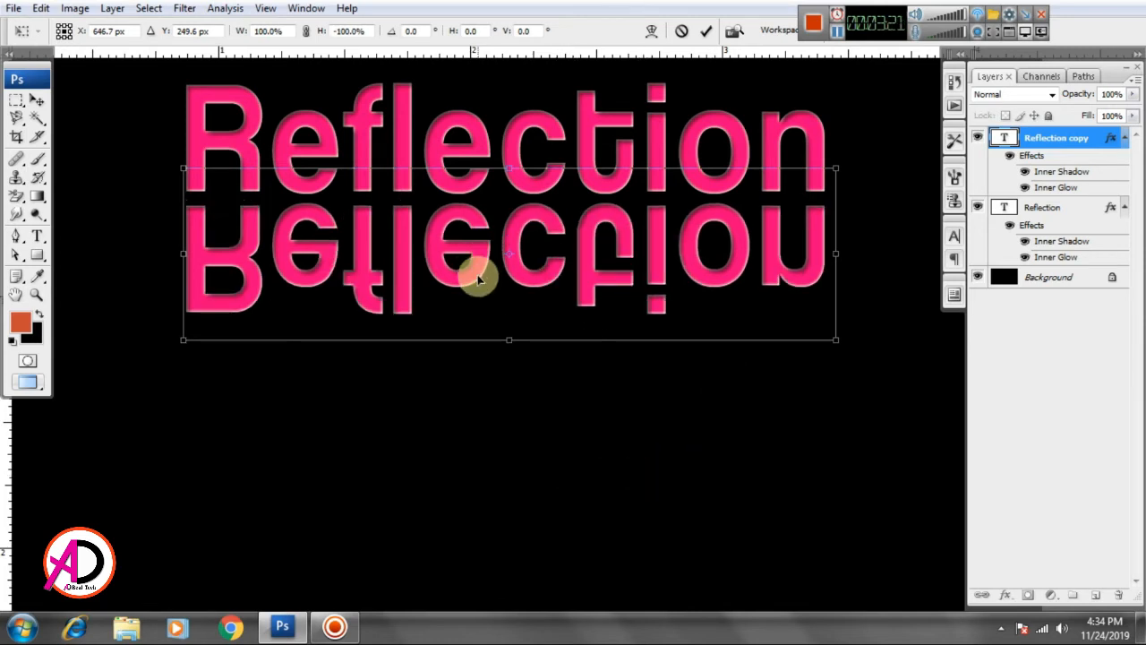
Step: Move the flipped copy up close beneath the original Reflection text, fine-tune its height and apply the transform
{"action": "left_click_drag", "start_coordinate": [477, 272], "coordinate": [478, 264]}
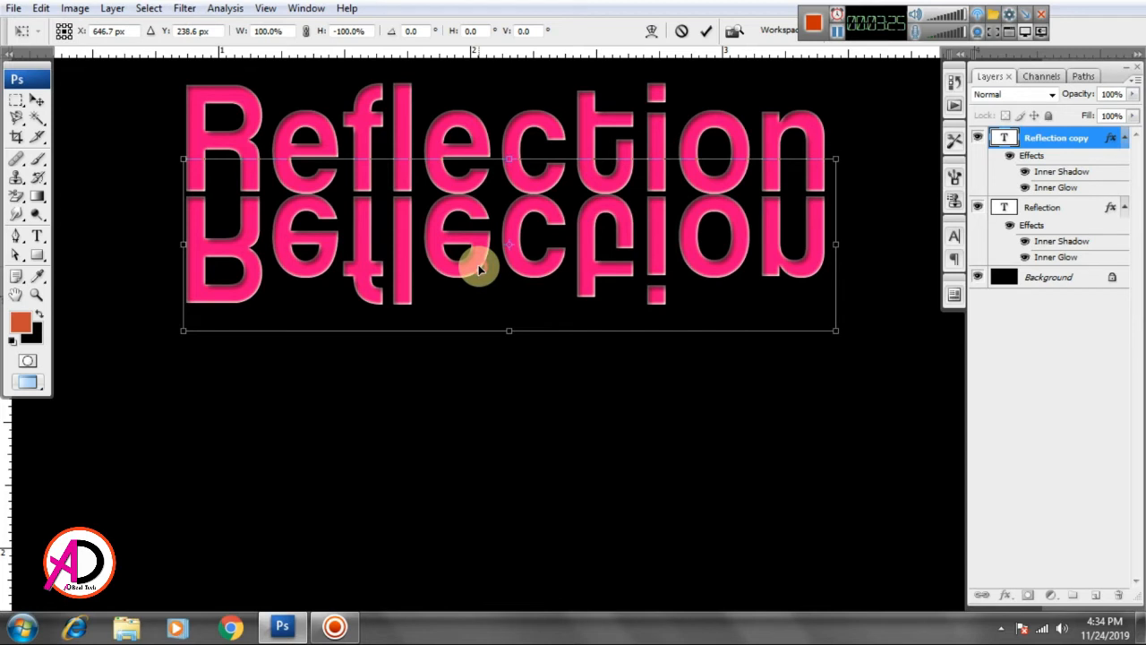
{"action": "key", "text": "Up"}
{"action": "key", "text": "Up"}
{"action": "key", "text": "Down"}
{"action": "key", "text": "Down"}
{"action": "key", "text": "Down"}
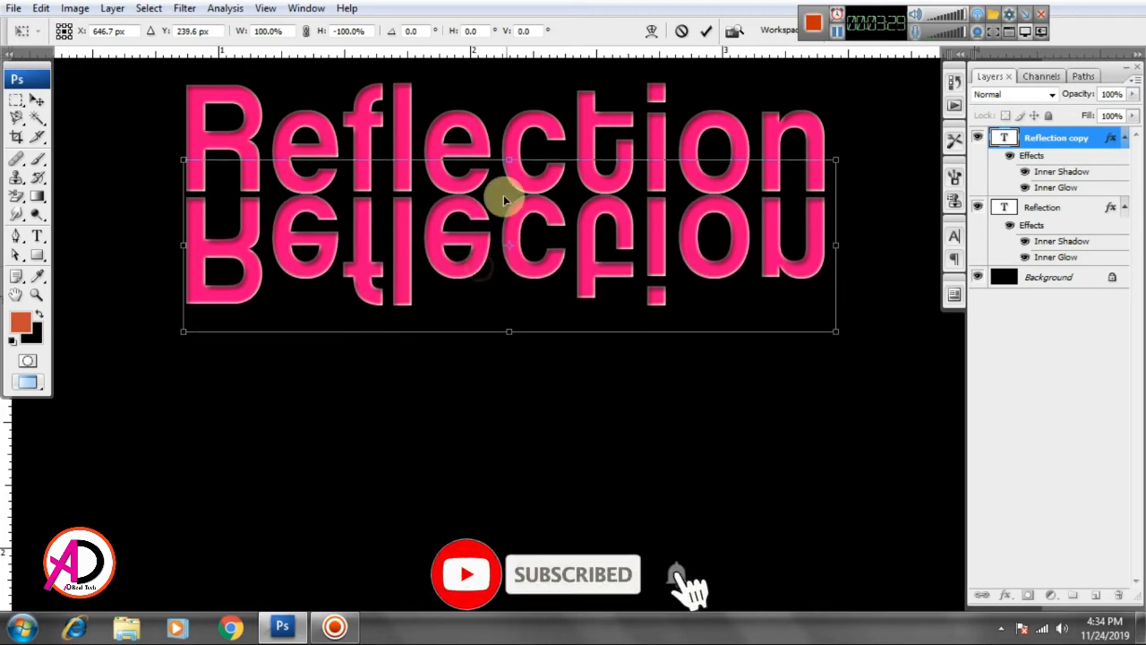
{"action": "key", "text": "Return"}
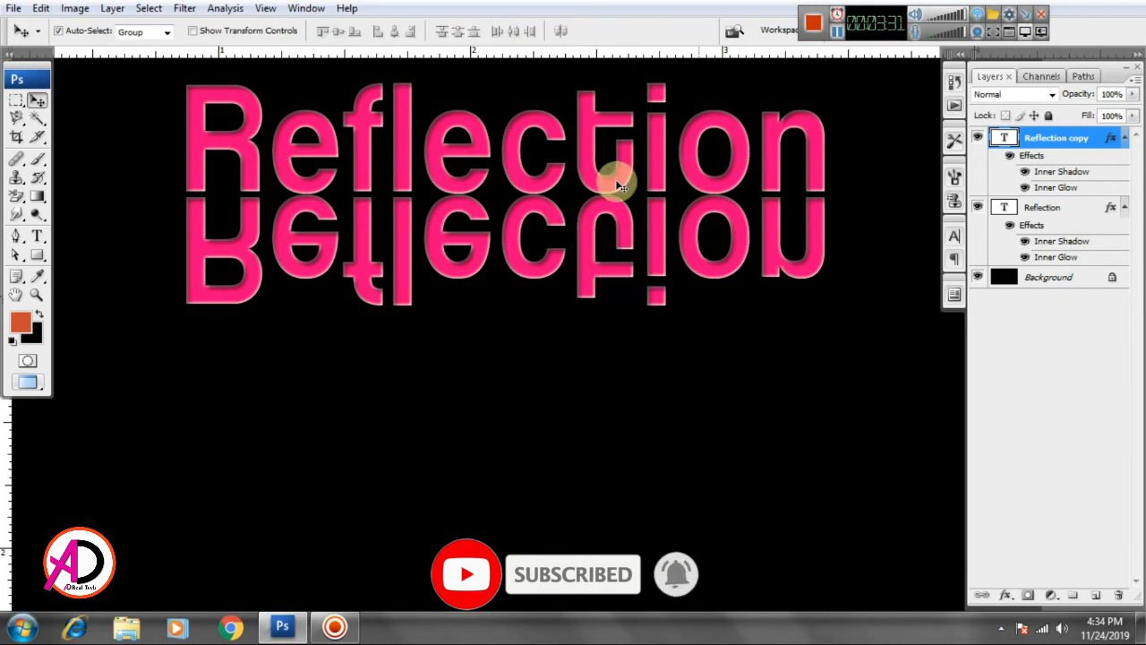
Step: Add a layer mask to the Reflection copy layer and set up a linear black-to-white gradient at 100% opacity
{"action": "left_click", "coordinate": [1028, 598]}
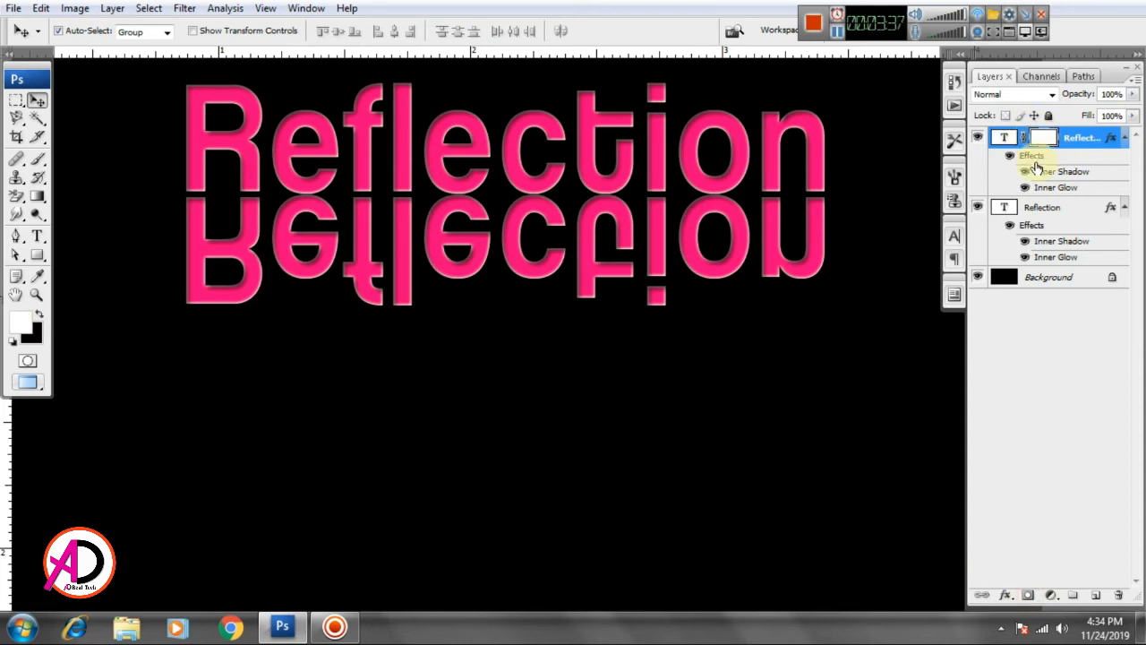
{"action": "left_click", "coordinate": [37, 196]}
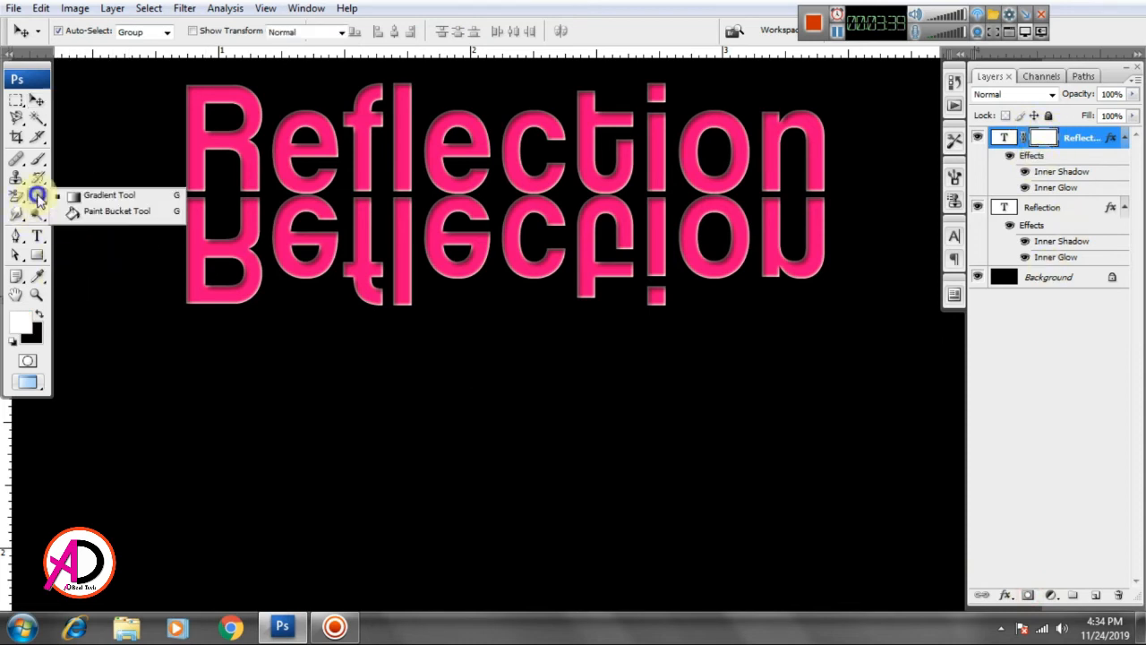
{"action": "left_click", "coordinate": [112, 195]}
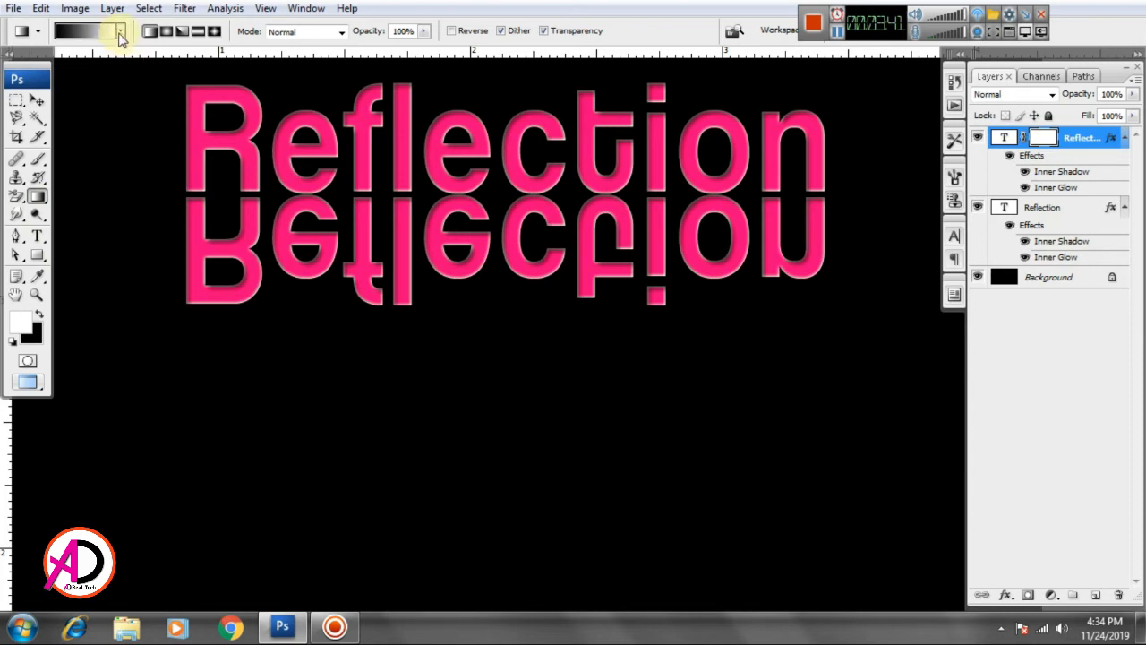
{"action": "left_click", "coordinate": [120, 32]}
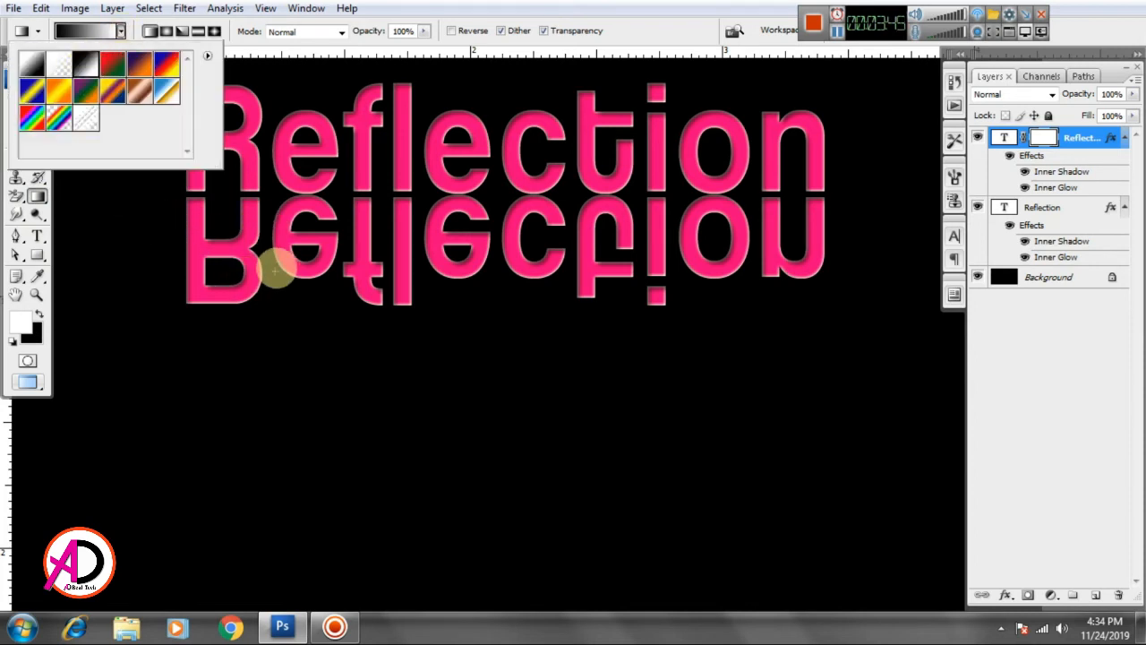
{"action": "left_click", "coordinate": [150, 32]}
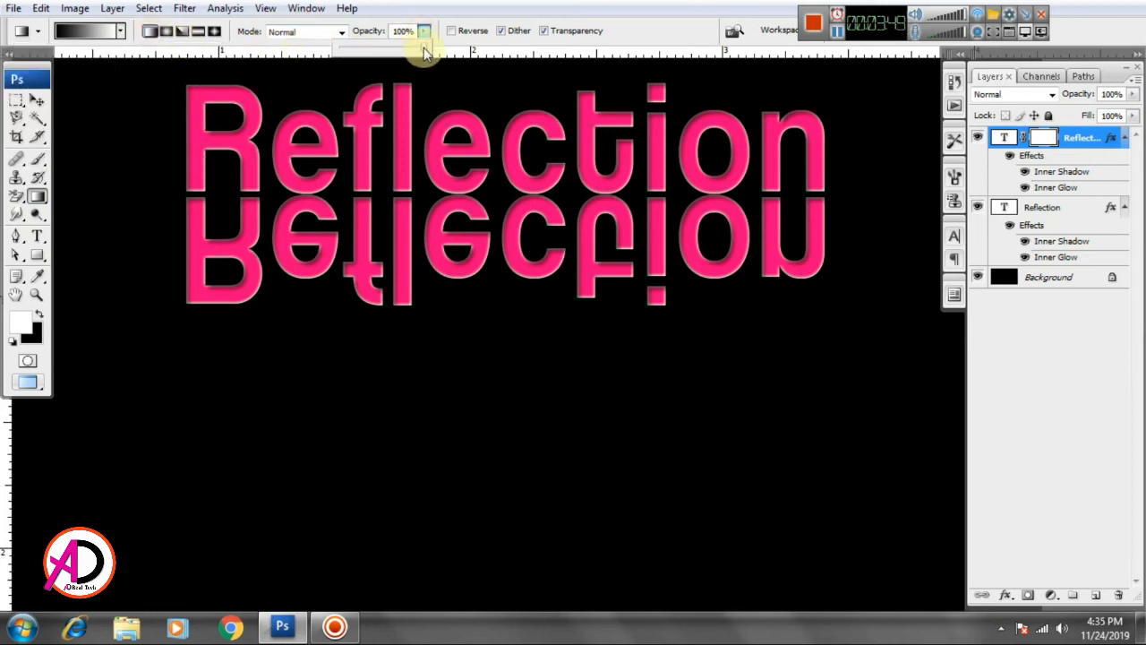
{"action": "left_click", "coordinate": [424, 36]}
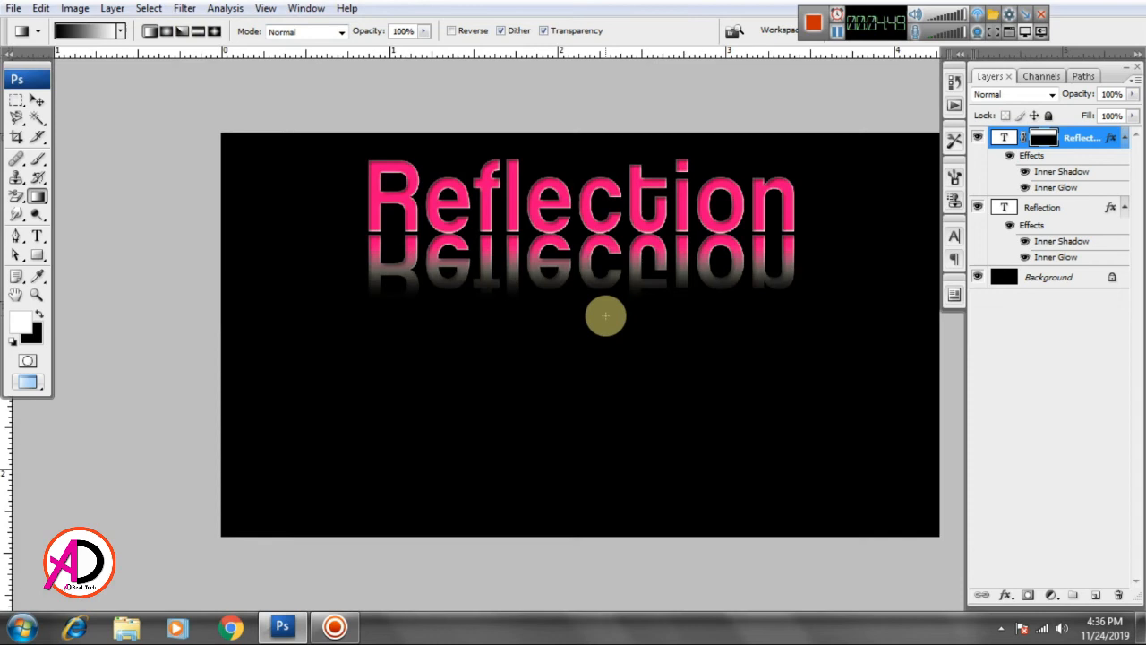
Step: Draw the gradient upward on the copy's mask from below the flipped text to the original's baseline, repeating until the reflection fades smoothly downward
{"action": "left_click_drag", "start_coordinate": [606, 313], "coordinate": [607, 247]}
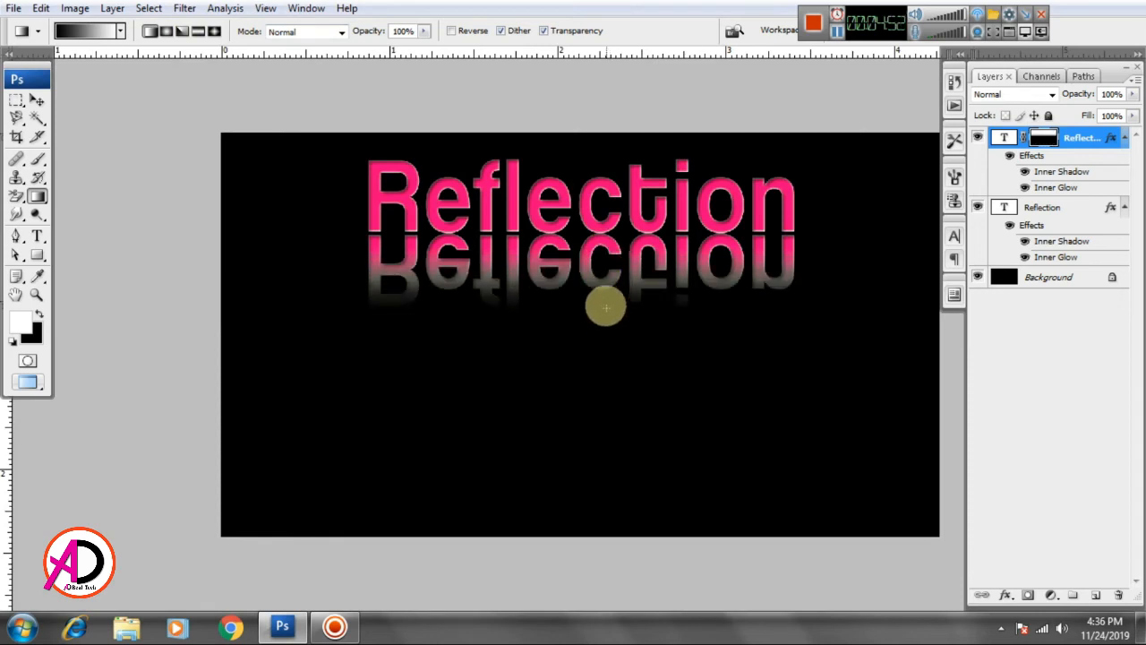
{"action": "left_click_drag", "start_coordinate": [604, 298], "coordinate": [606, 235]}
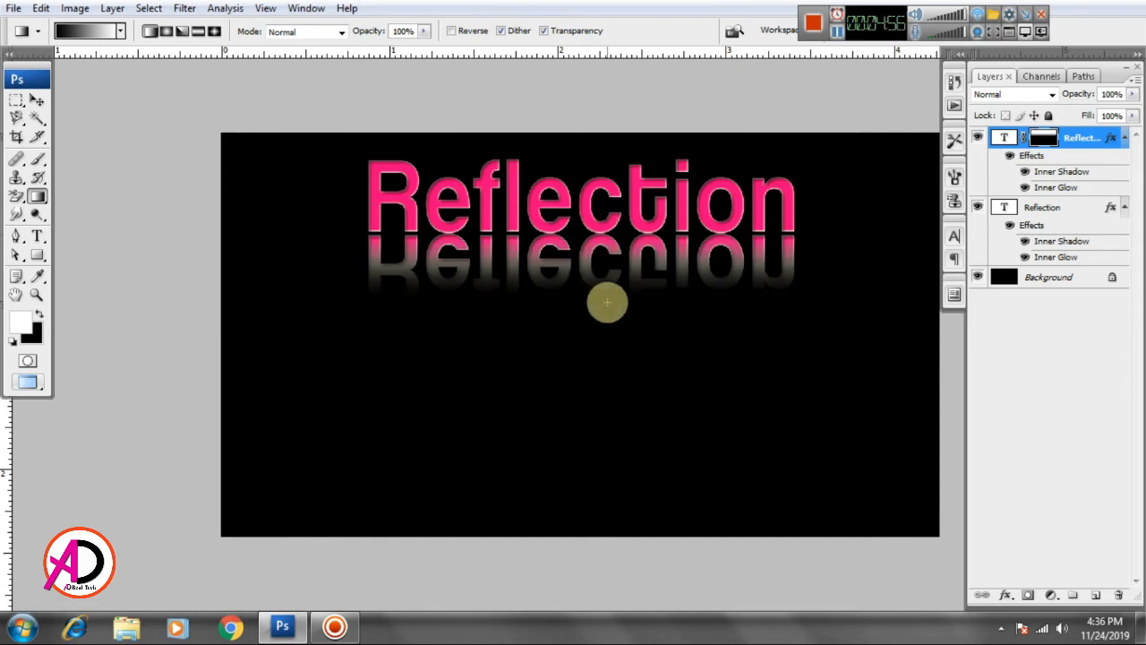
{"action": "left_click_drag", "start_coordinate": [607, 304], "coordinate": [608, 235]}
{"action": "left_click_drag", "start_coordinate": [602, 298], "coordinate": [600, 258]}
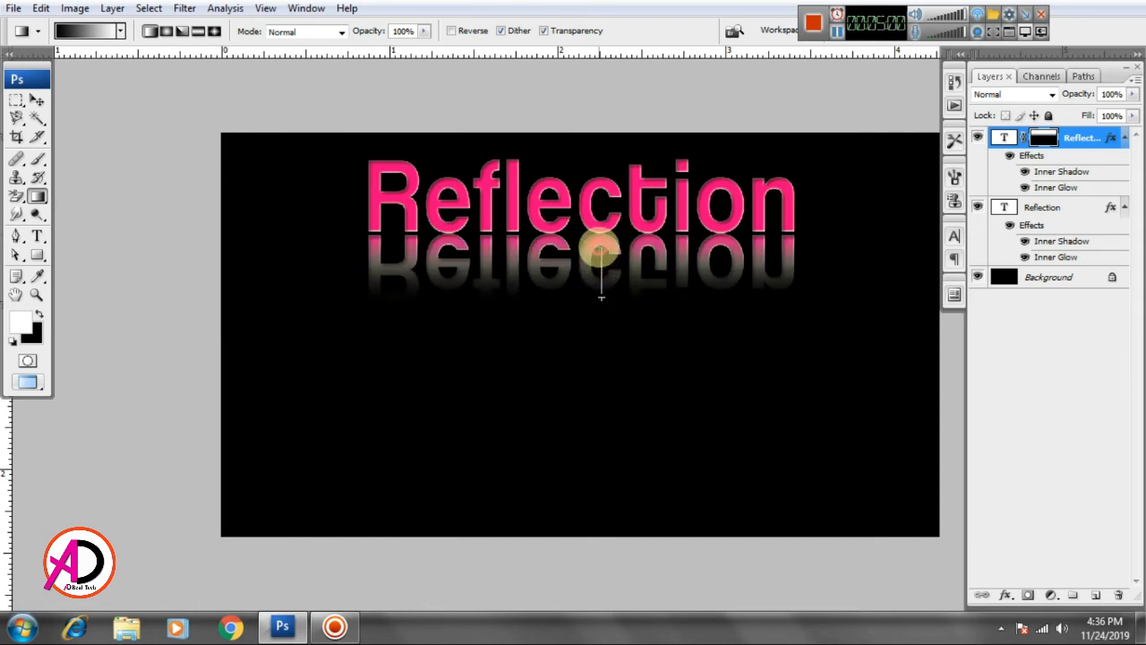
{"action": "left_click_drag", "start_coordinate": [607, 315], "coordinate": [607, 250]}
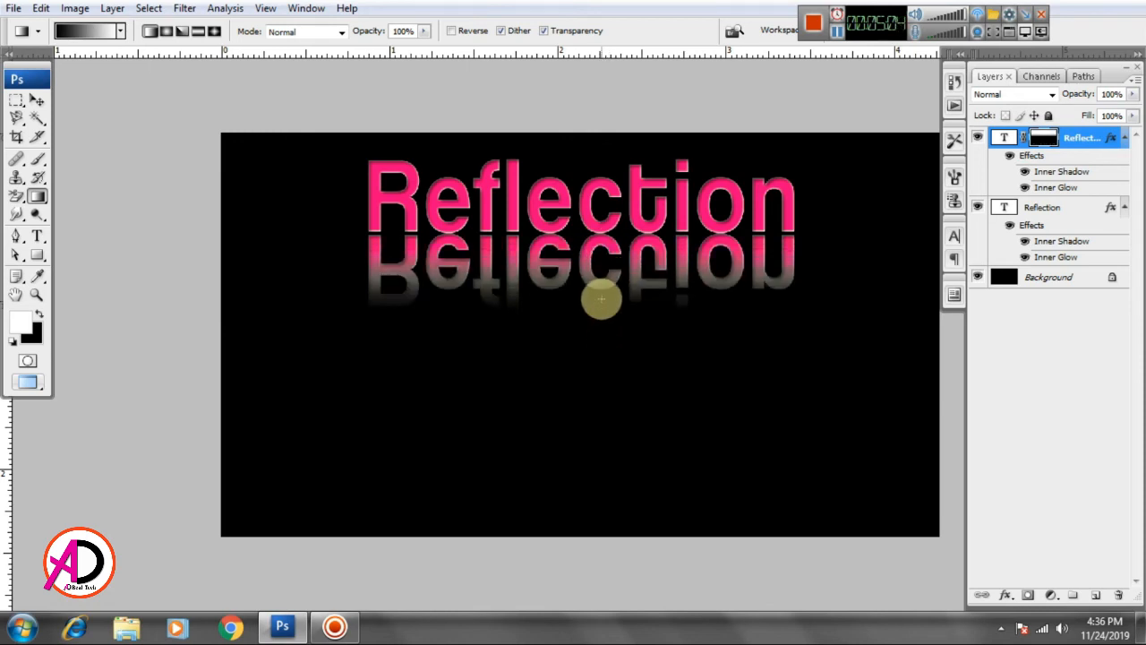
{"action": "left_click_drag", "start_coordinate": [601, 291], "coordinate": [606, 224]}
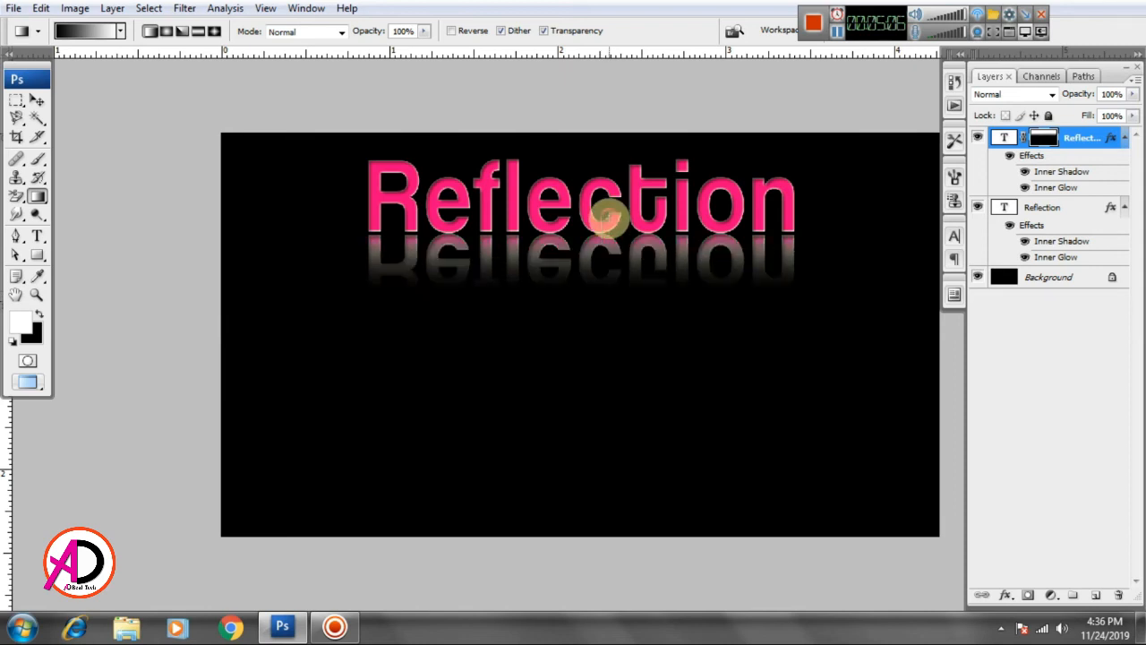
Step: Examine the finished fading reflection under the text at different zoom levels
{"action": "left_click", "coordinate": [37, 100]}
{"action": "left_click_drag", "start_coordinate": [631, 318], "coordinate": [651, 339]}
{"action": "scroll", "coordinate": [618, 350], "scroll_direction": "down", "scroll_amount": 3}
{"action": "scroll", "coordinate": [624, 358], "scroll_direction": "up", "scroll_amount": 3}
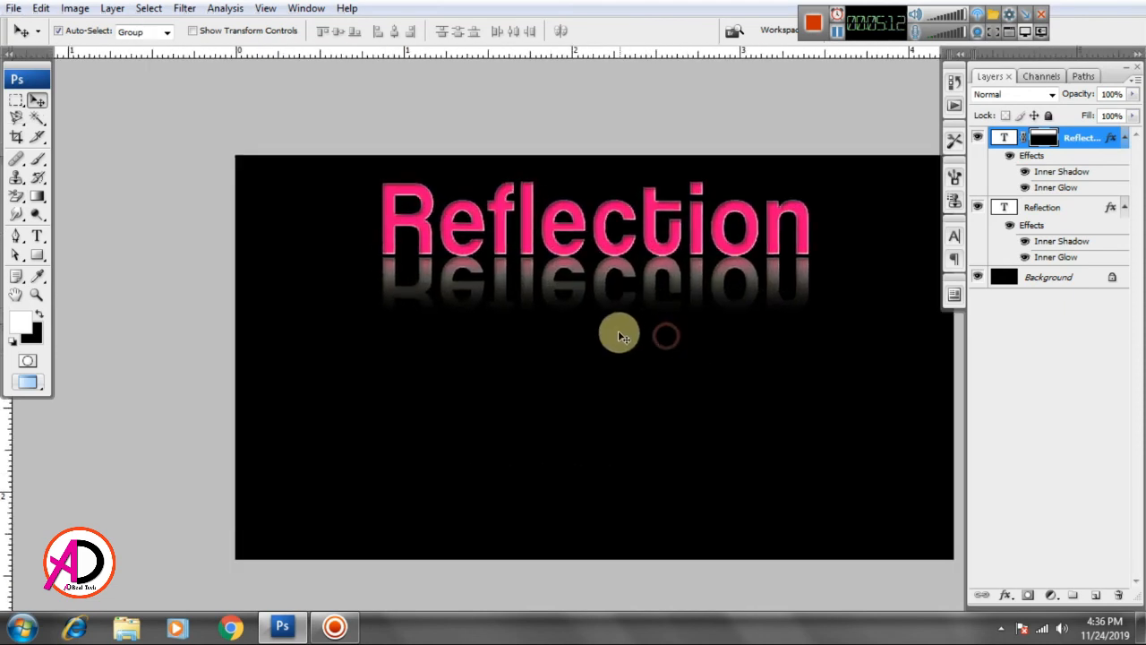
{"action": "scroll", "coordinate": [654, 340], "scroll_direction": "up", "scroll_amount": 2}
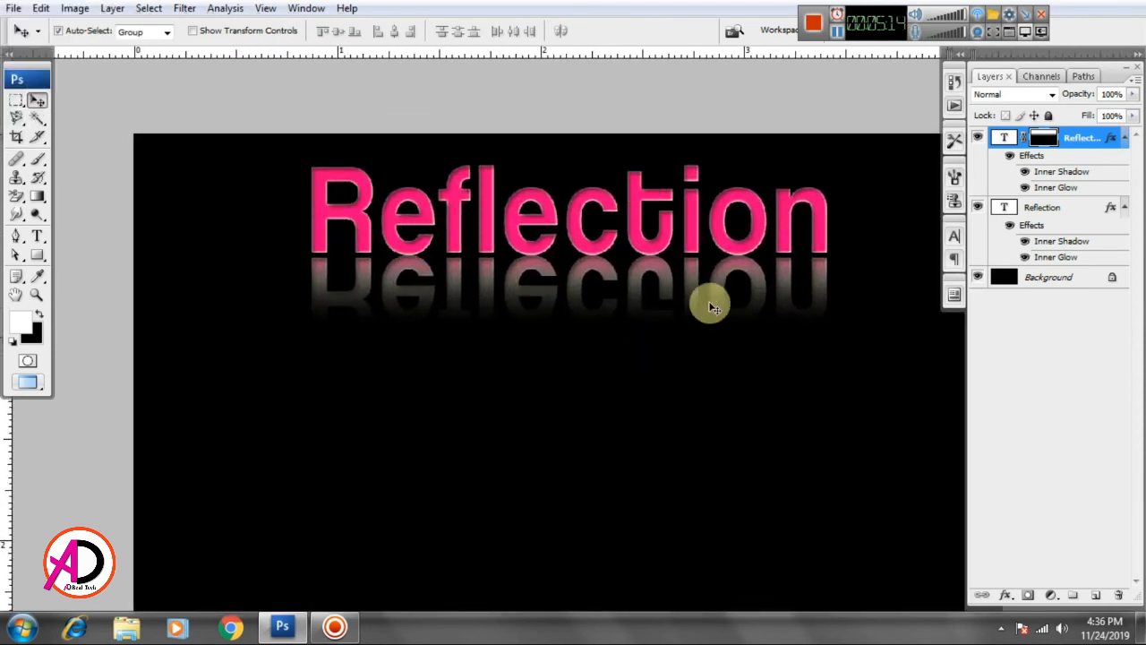
{"action": "left_click_drag", "start_coordinate": [610, 363], "coordinate": [565, 320]}
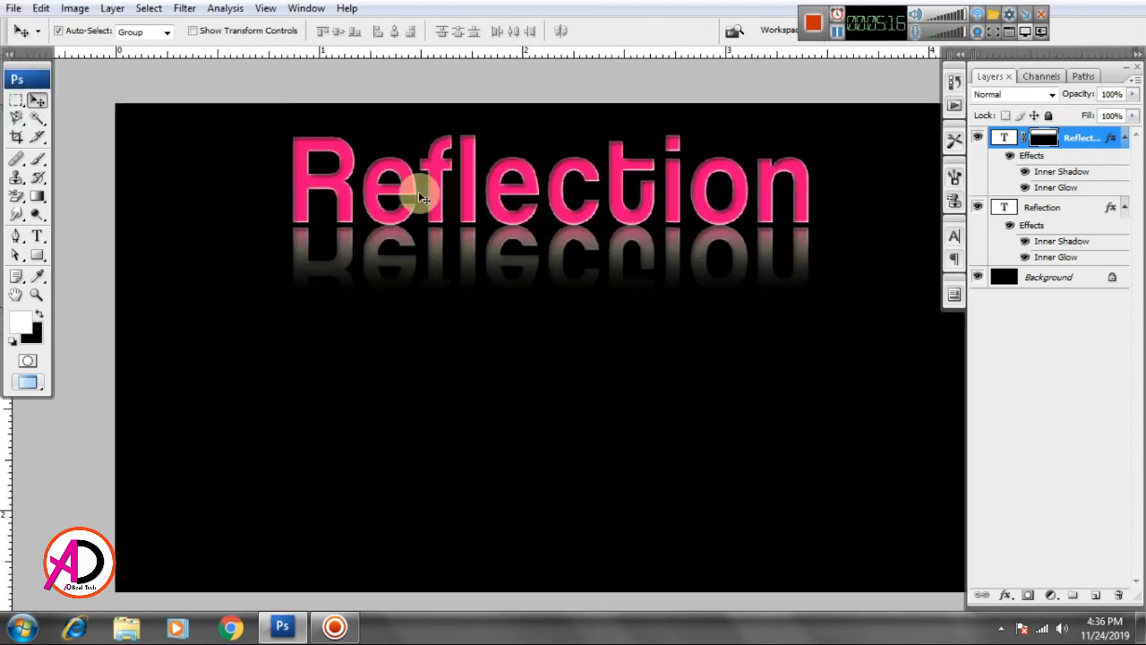
{"action": "left_click_drag", "start_coordinate": [668, 327], "coordinate": [690, 330]}
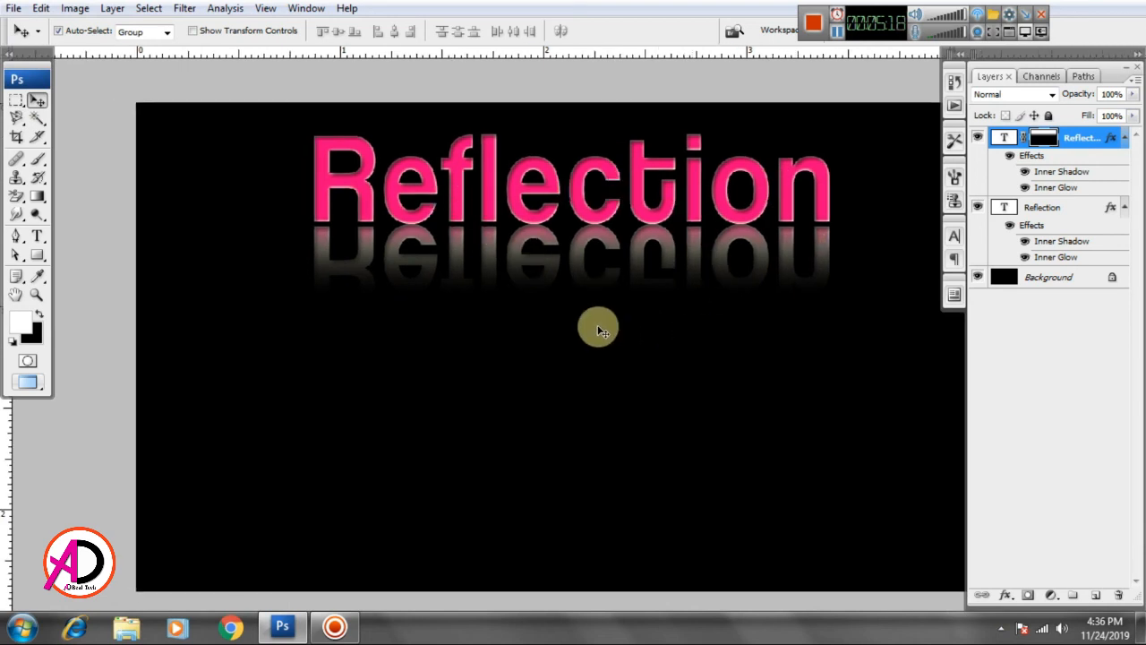
{"action": "scroll", "coordinate": [596, 325], "scroll_direction": "up", "scroll_amount": 1}
{"action": "scroll", "coordinate": [760, 381], "scroll_direction": "down", "scroll_amount": 2}
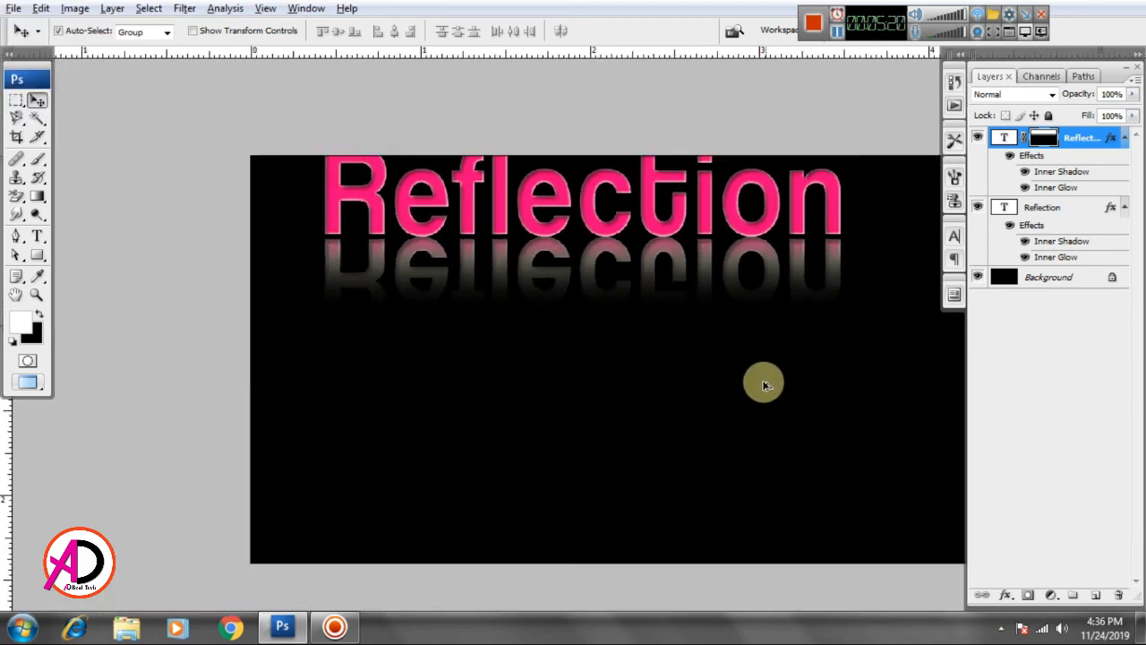
{"action": "scroll", "coordinate": [760, 396], "scroll_direction": "up", "scroll_amount": 1}
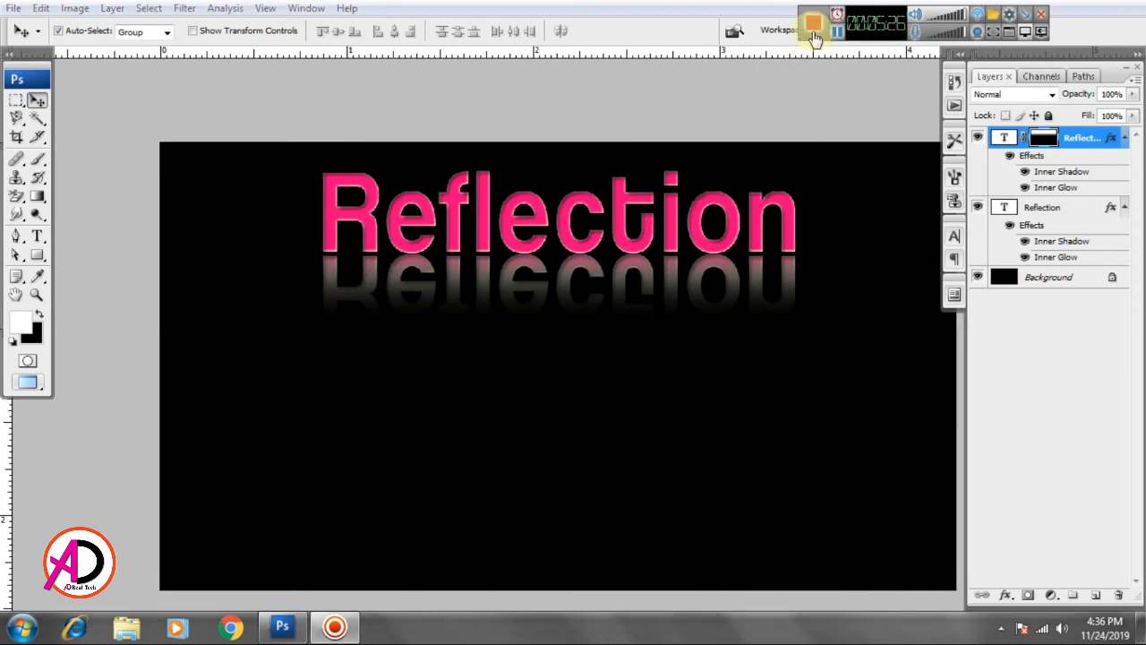
{"action": "left_click", "coordinate": [643, 407]}
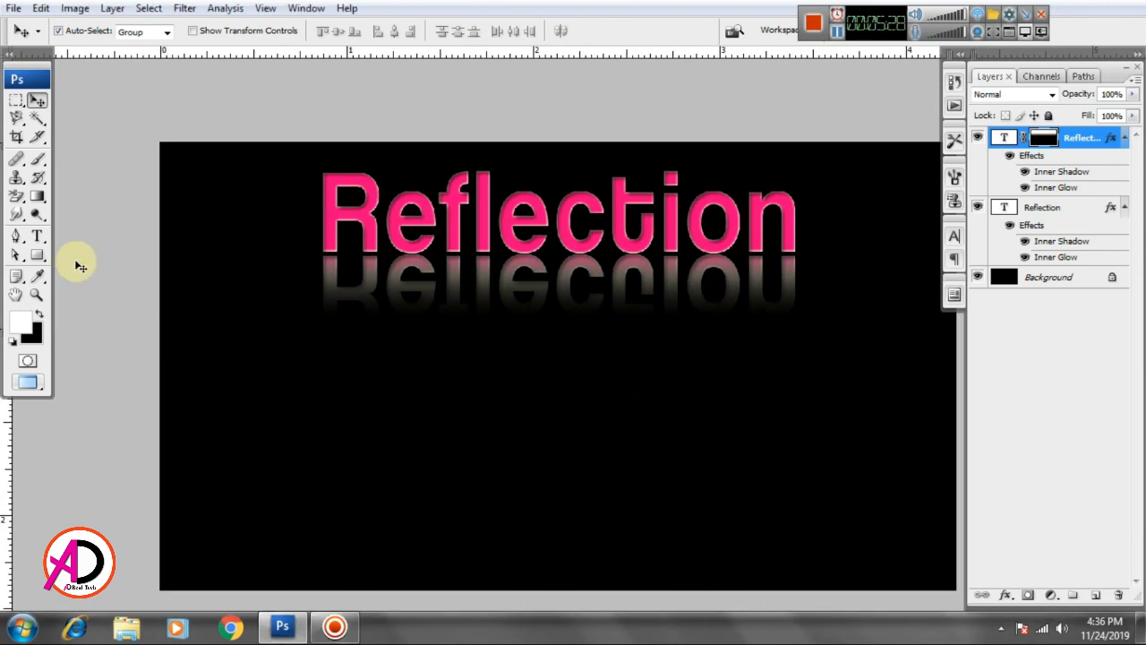
Step: Add a text line reading "thank you for Watching" in the lower part of the canvas
{"action": "left_click_drag", "start_coordinate": [333, 347], "coordinate": [336, 290]}
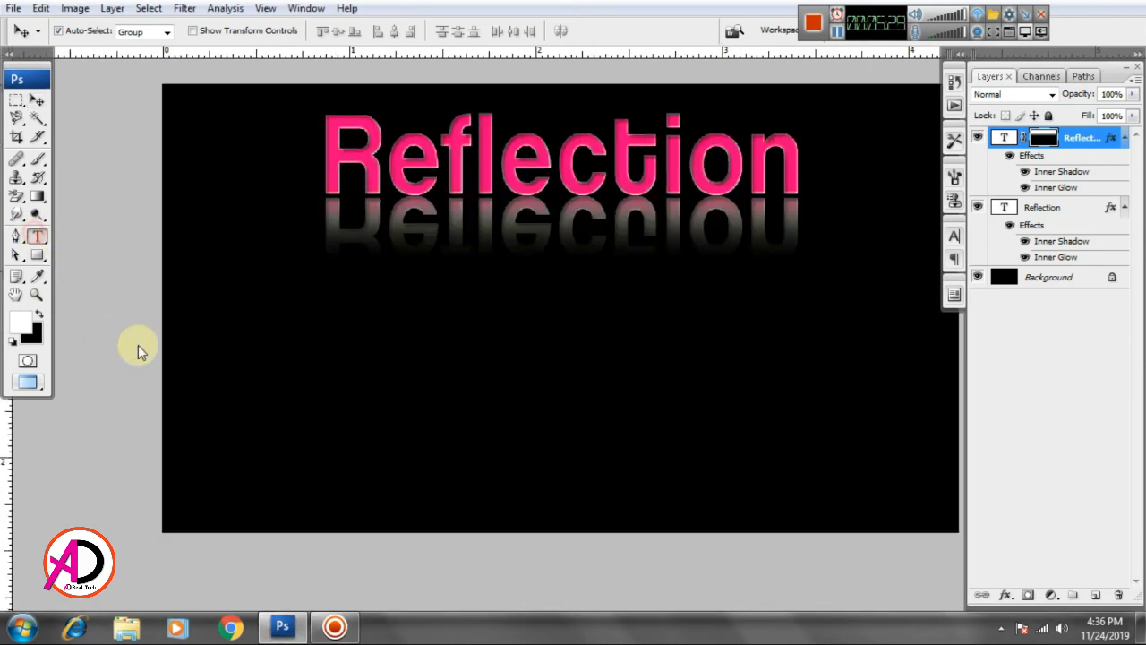
{"action": "left_click", "coordinate": [246, 438]}
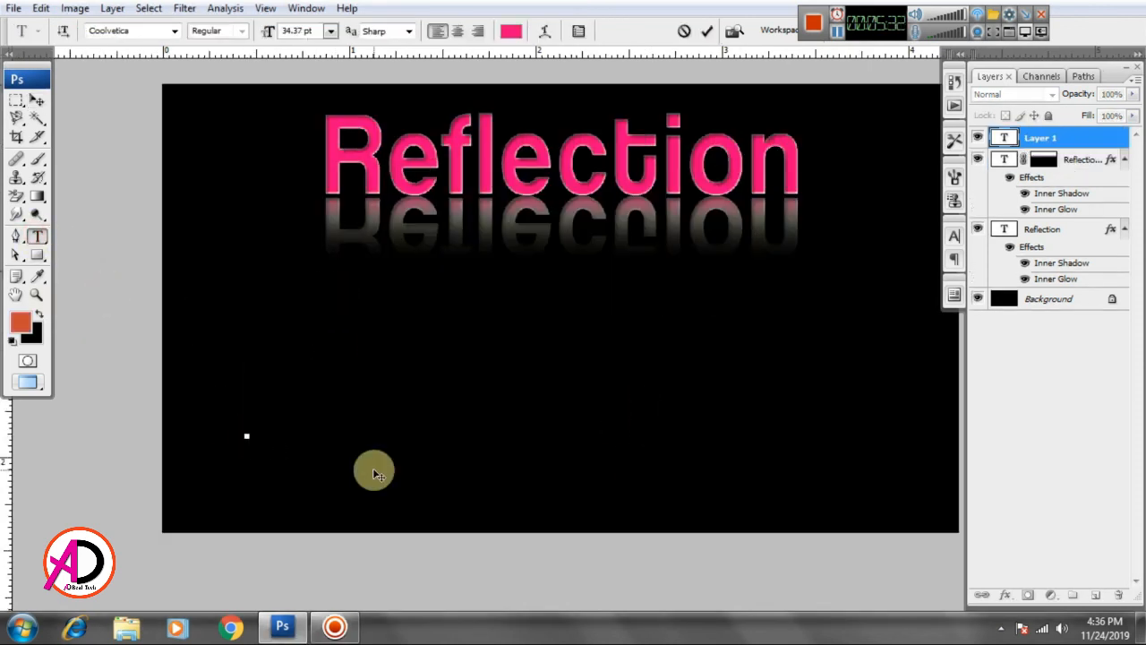
{"action": "type", "text": "thandk"}
{"action": "key", "text": "BackSpace"}
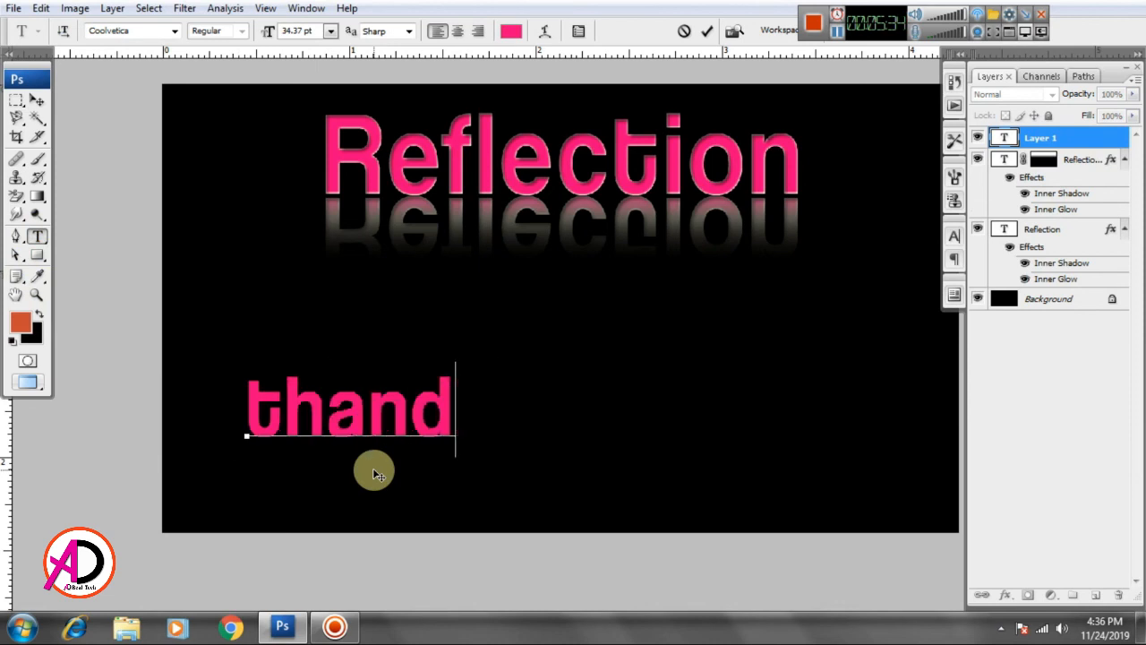
{"action": "key", "text": "BackSpace"}
{"action": "type", "text": "k you"}
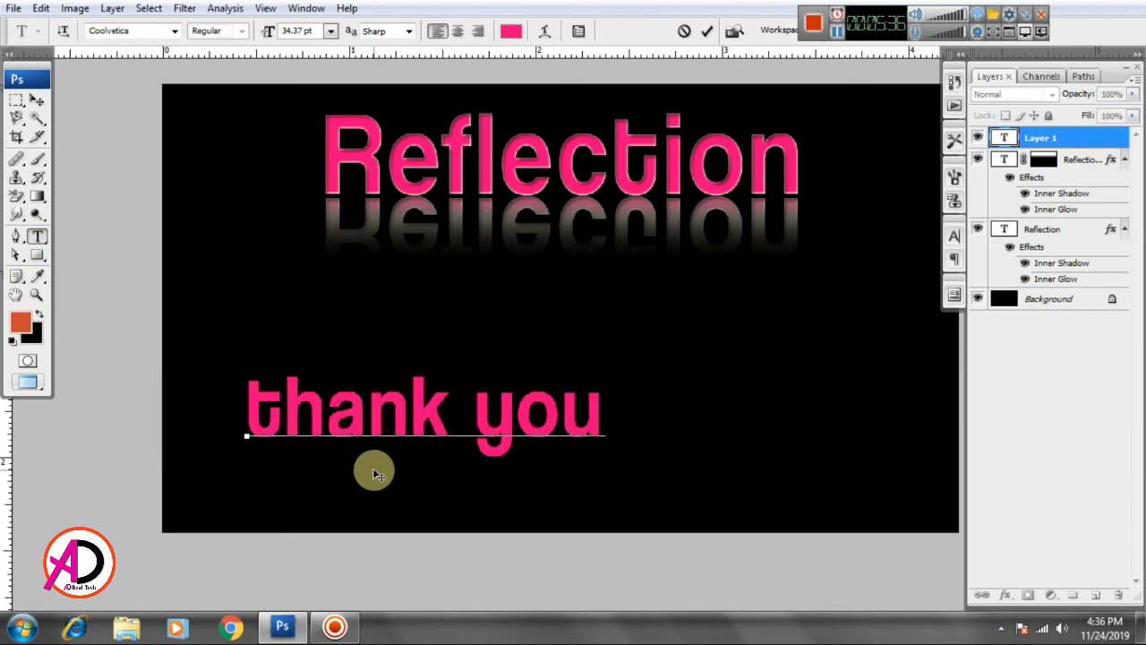
{"action": "type", "text": " for Wa"}
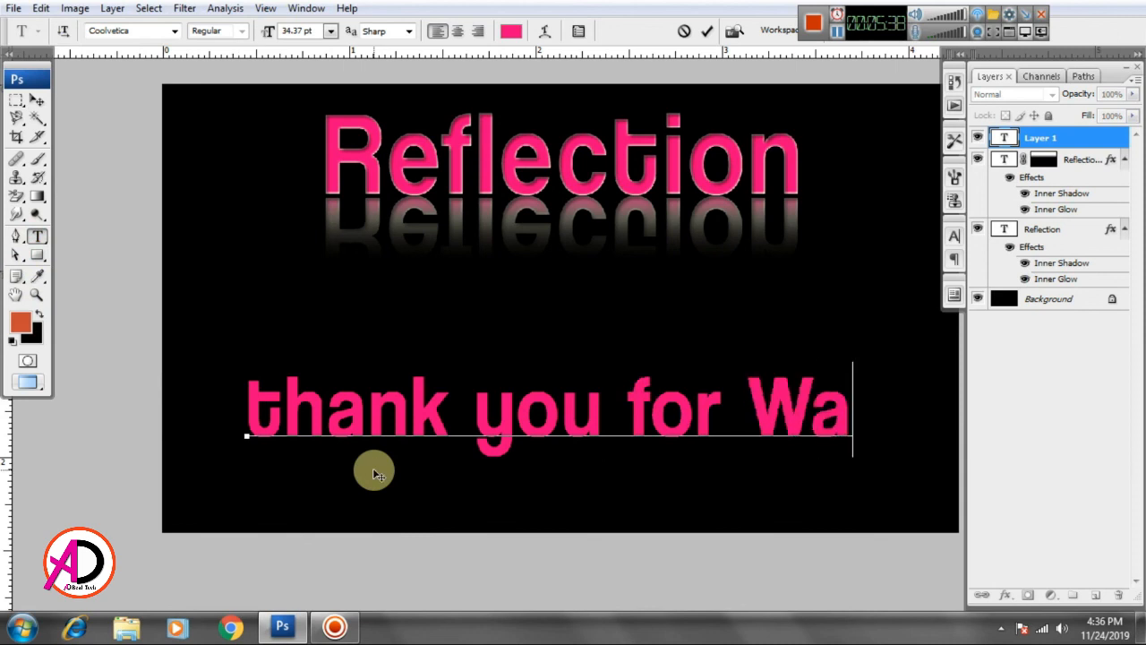
{"action": "type", "text": "tch"}
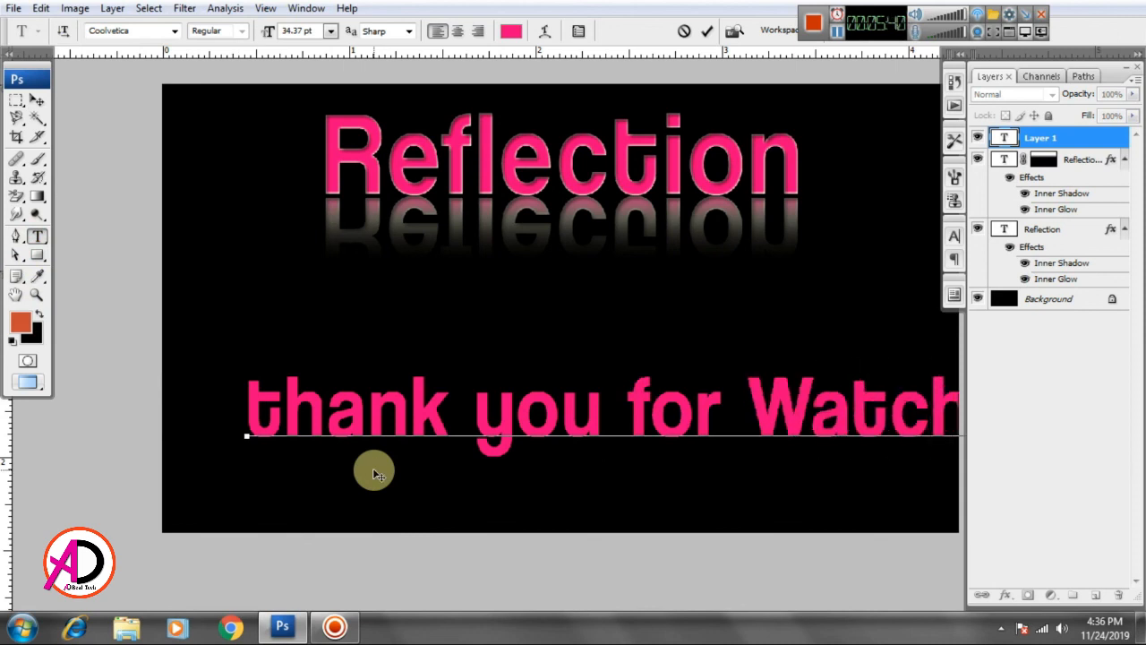
Step: Reduce the "thank you for Watching" text to 26.37 pt so it fits the canvas, and commit it
{"action": "key", "text": "ctrl+a"}
{"action": "key", "text": "ctrl+shift+comma"}
{"action": "key", "text": "ctrl+shift+comma"}
{"action": "key", "text": "ctrl+shift+comma"}
{"action": "key", "text": "ctrl+shift+comma"}
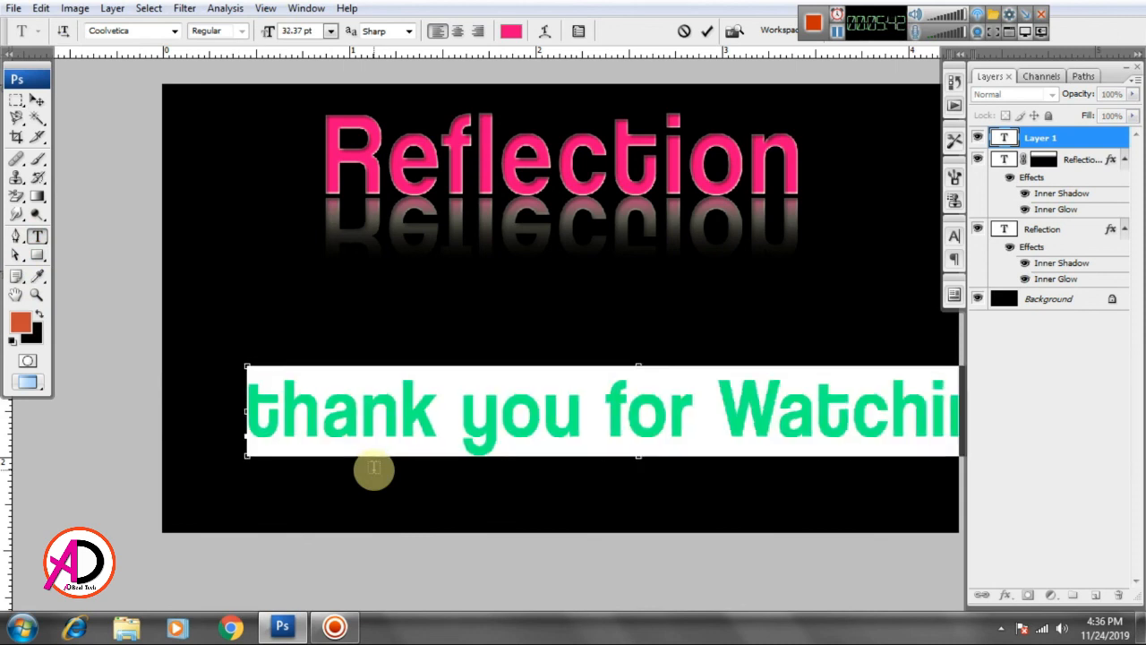
{"action": "key", "text": "Right"}
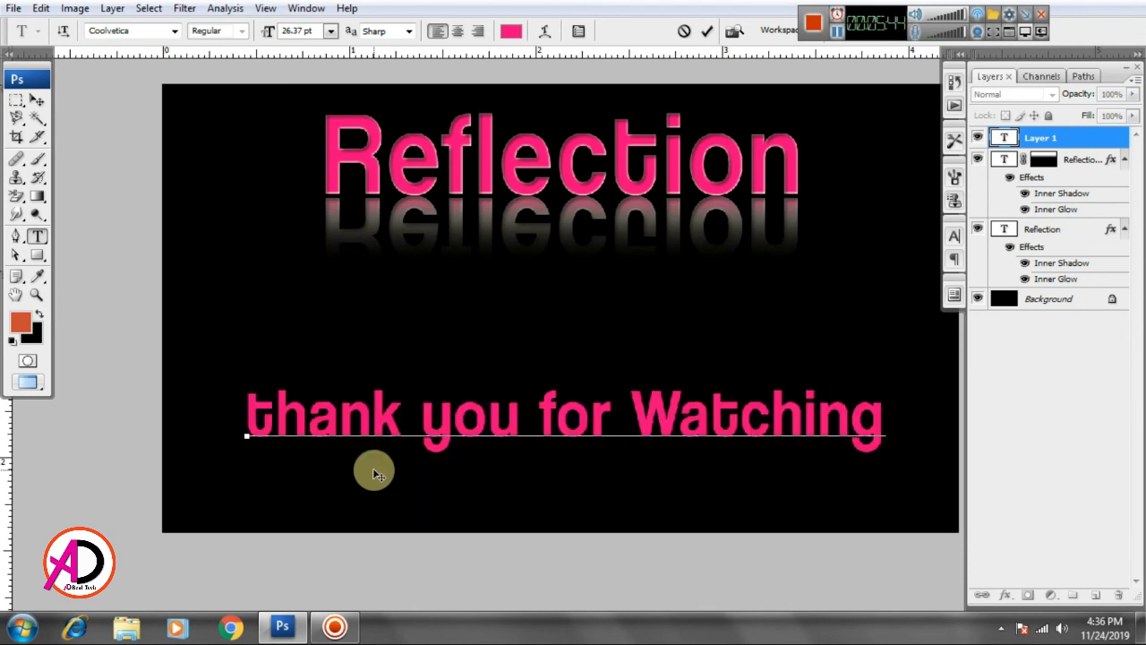
{"action": "left_click_drag", "start_coordinate": [248, 417], "coordinate": [870, 444]}
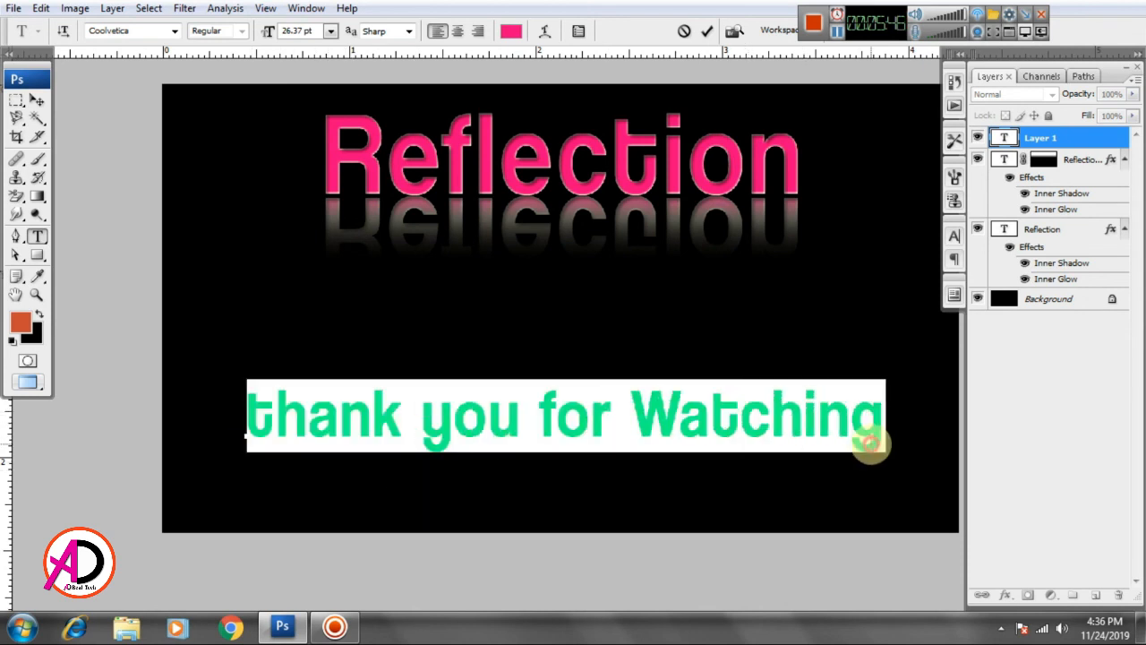
{"action": "left_click", "coordinate": [39, 103]}
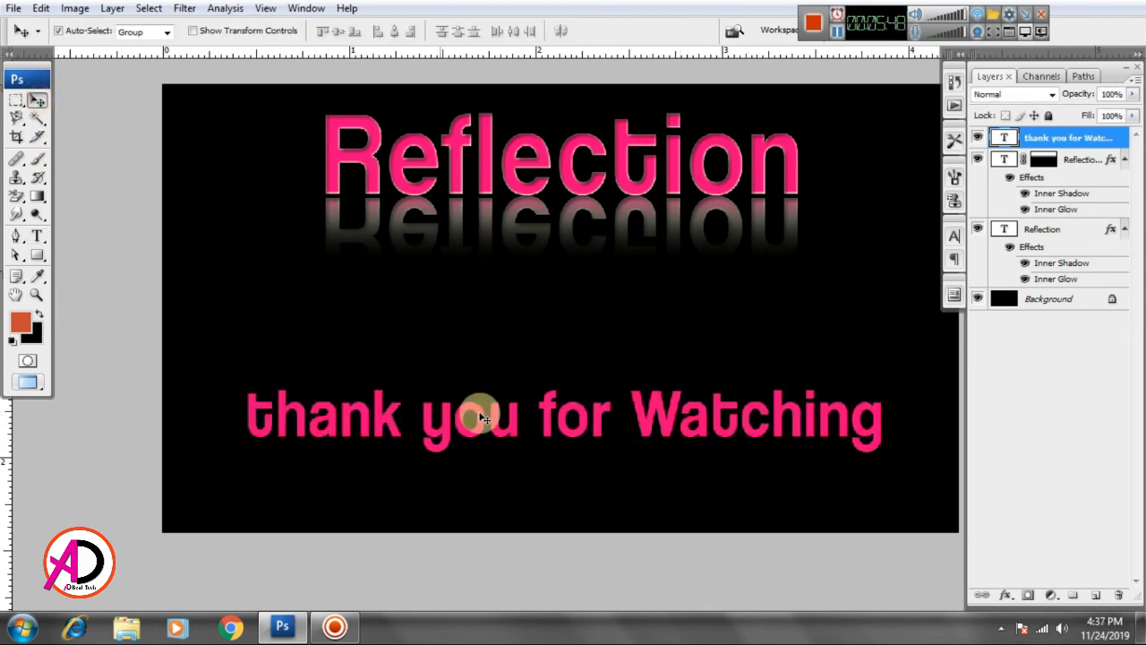